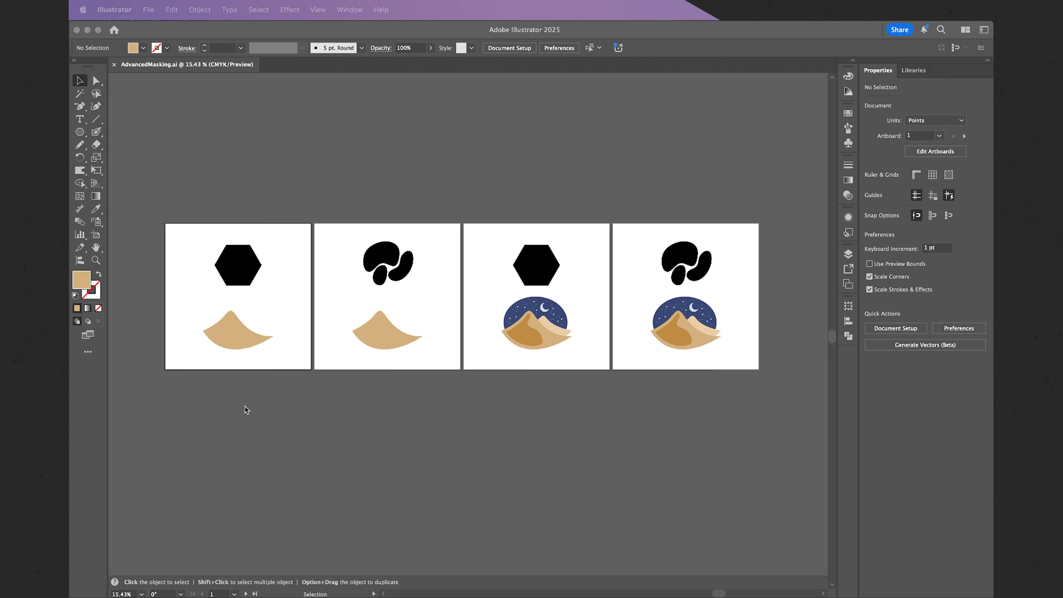
Move the tan dune on the first artboard up so it overlaps the lower part of the black hexagon.
left_click(192, 309)
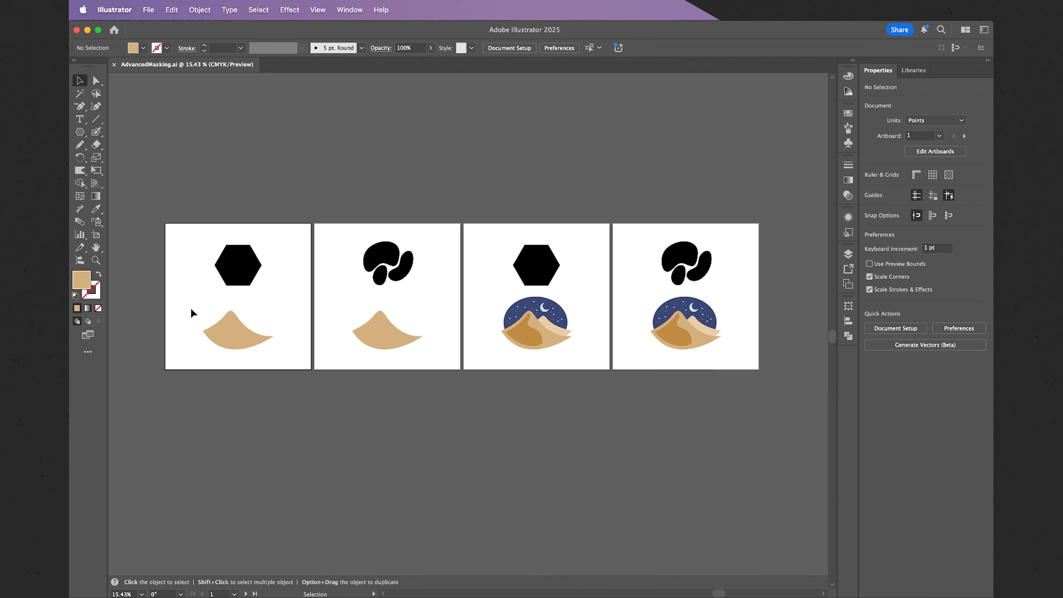
scroll(184, 292, "up", 5)
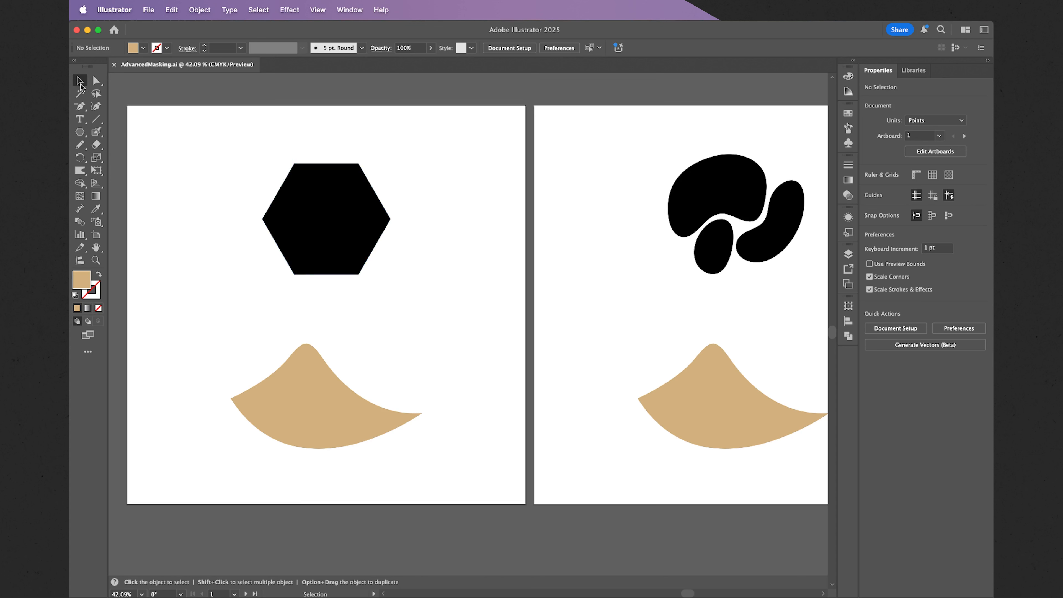
left_click(309, 383)
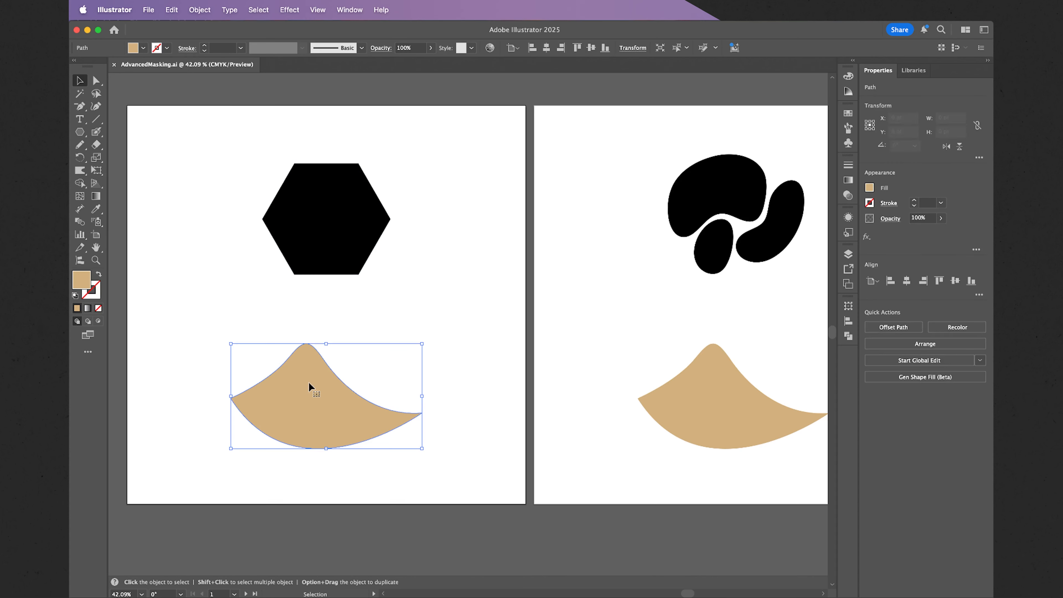
left_click_drag(306, 403, 311, 265)
left_click(436, 236)
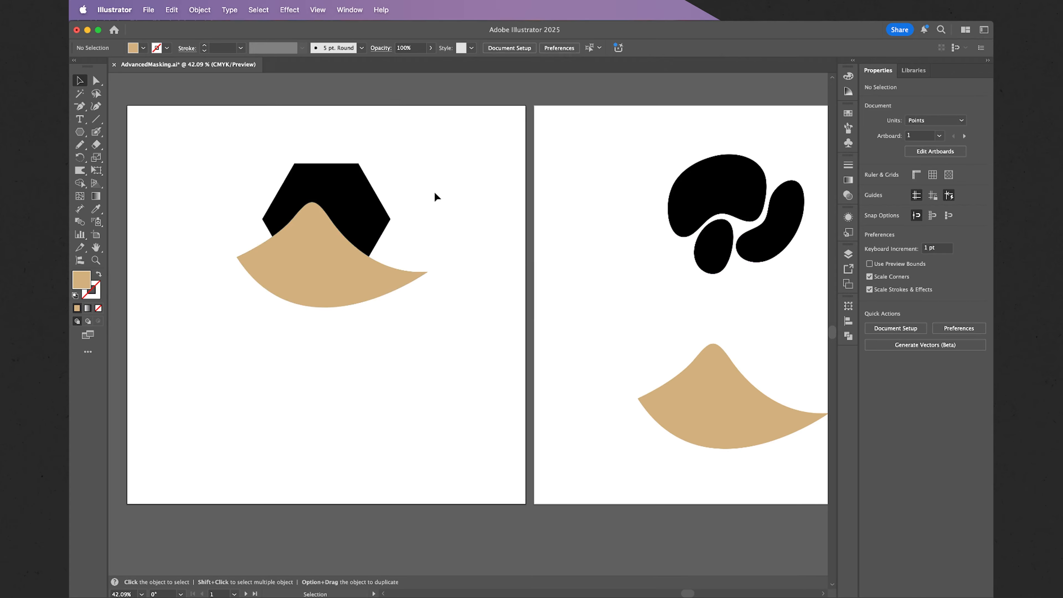
Bring the black hexagon to the front of the stacking order, above the tan dune.
left_click_drag(439, 140, 258, 310)
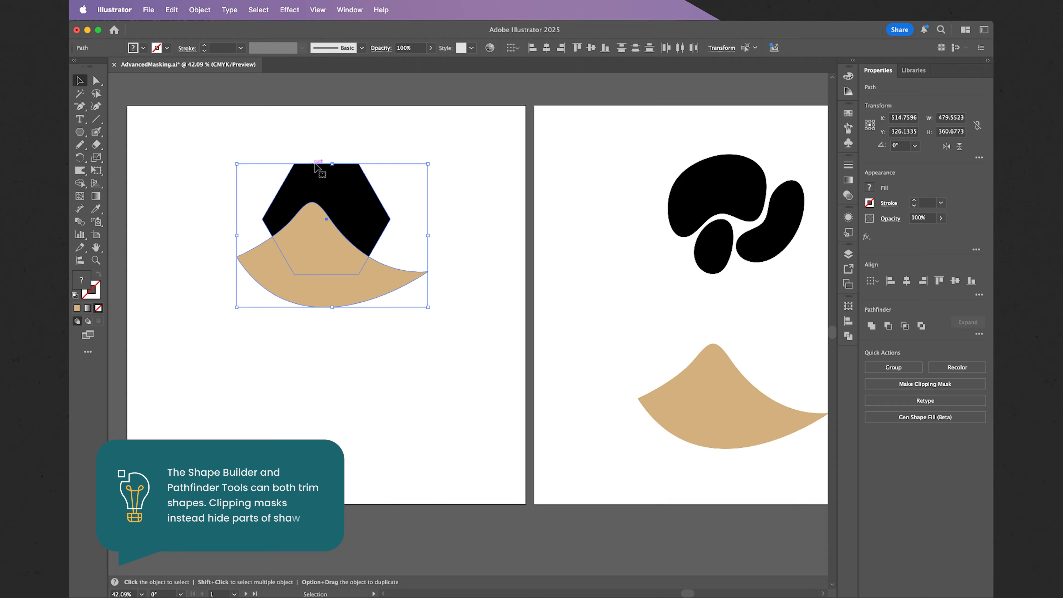
left_click(453, 191)
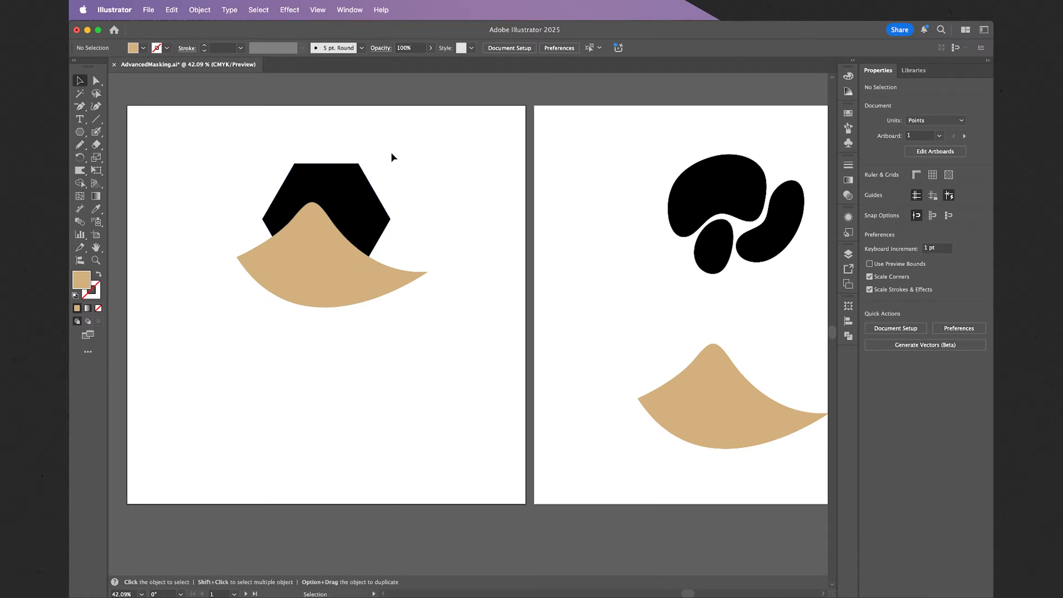
left_click(336, 179)
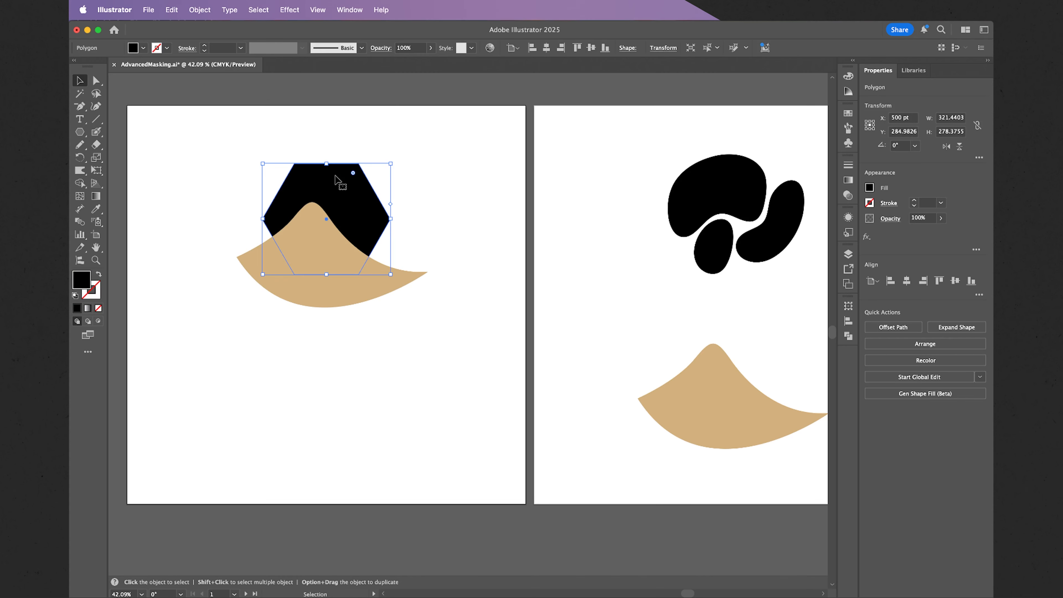
left_click(204, 11)
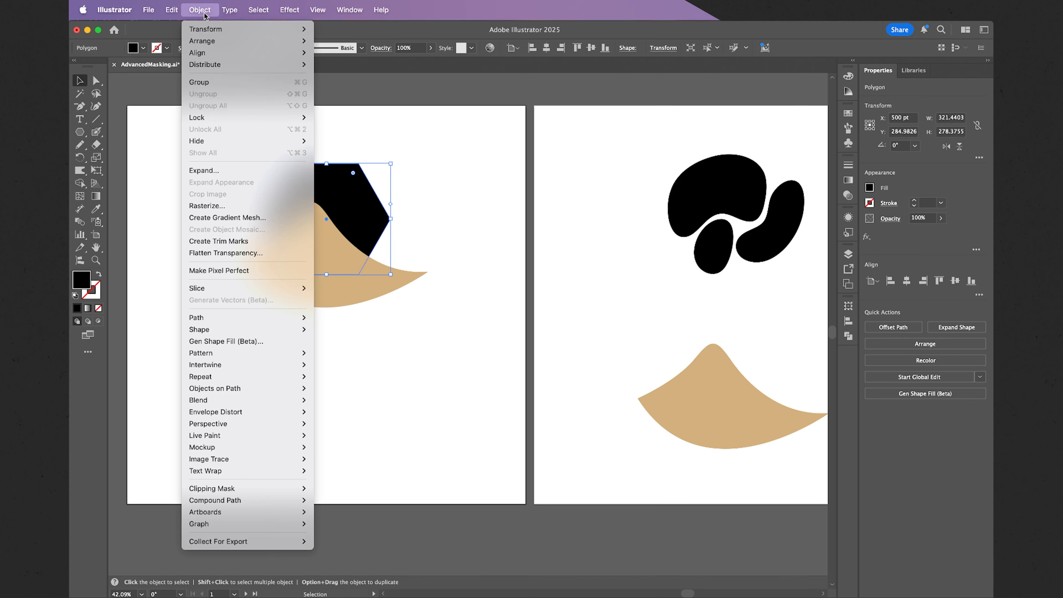
mouse_move(254, 42)
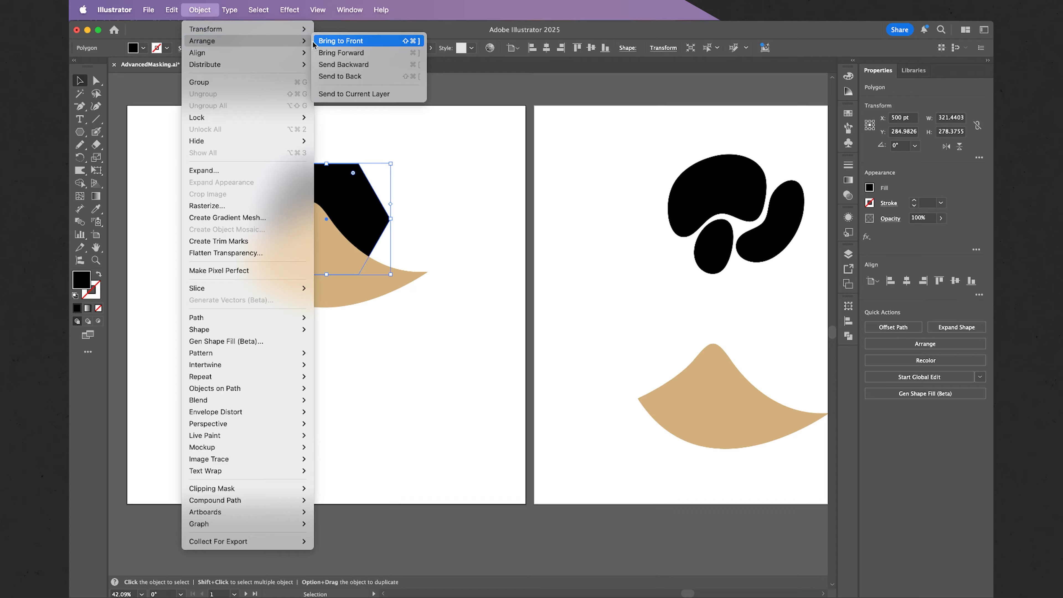
left_click(331, 41)
left_click(428, 167)
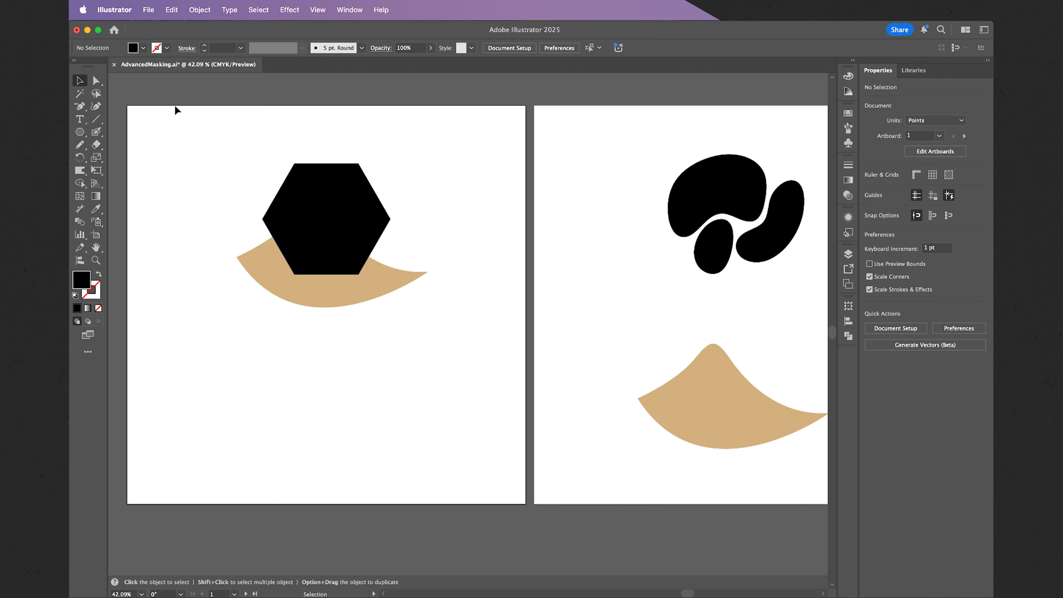
Make a clipping mask from the dune and the hexagon, using the hexagon as the mask shape.
left_click_drag(227, 156, 432, 334)
left_click(432, 335)
left_click(318, 297)
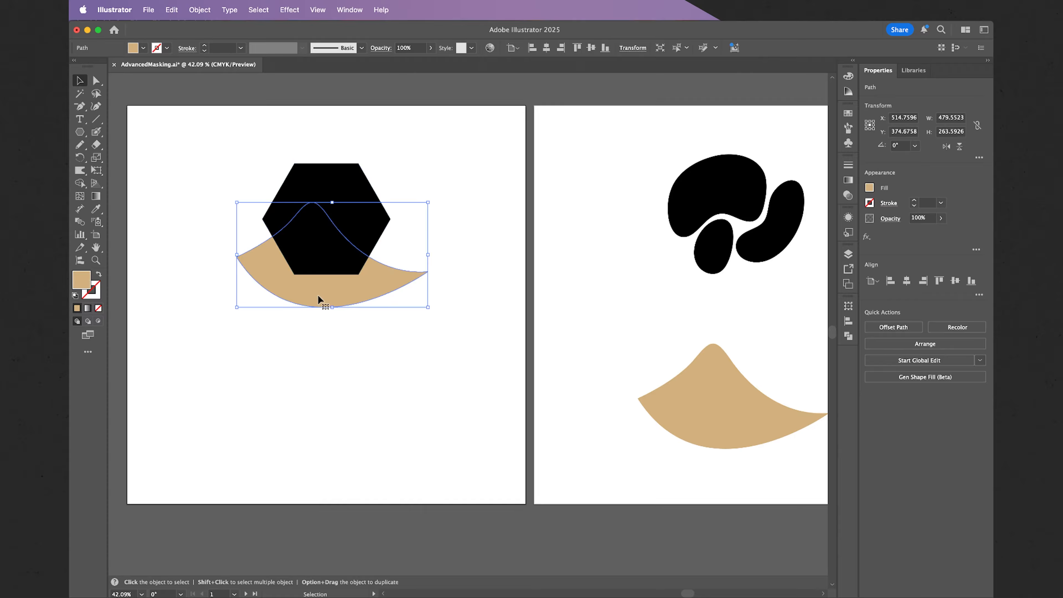
left_click(335, 190, "shift")
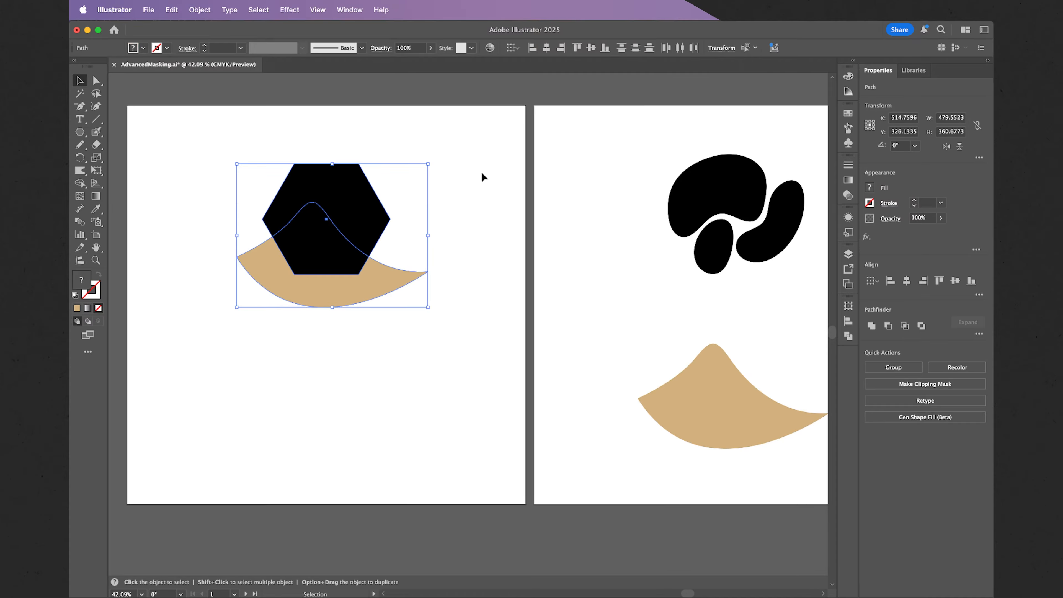
right_click(359, 208)
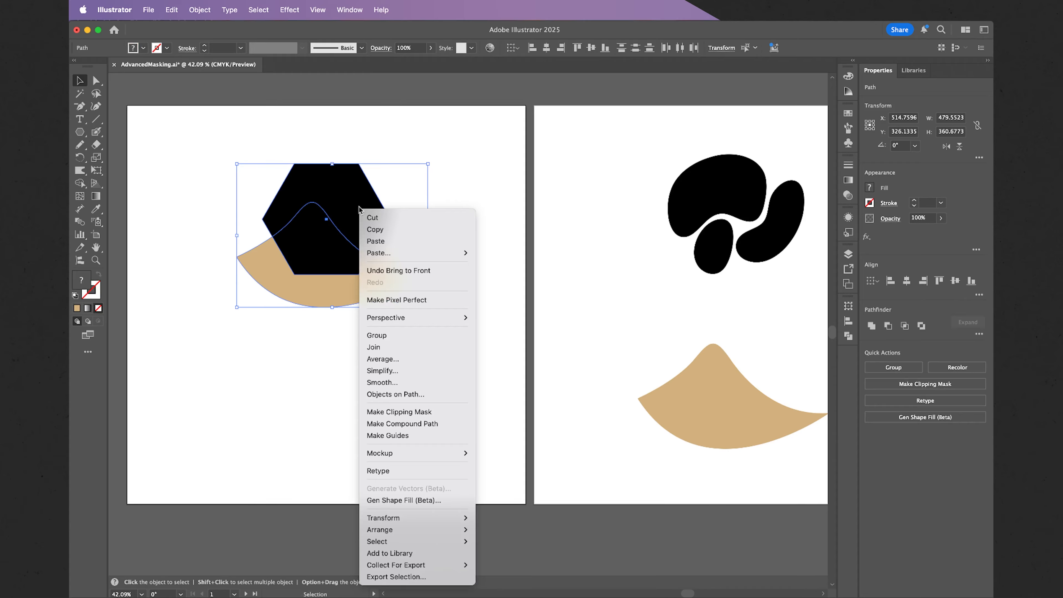
left_click(399, 411)
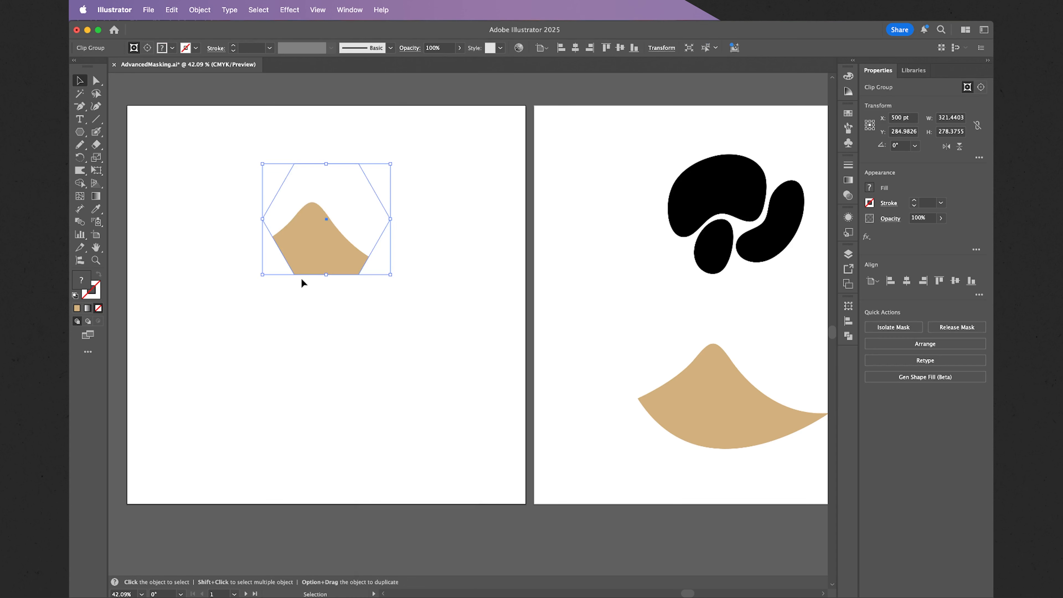
left_click(378, 305)
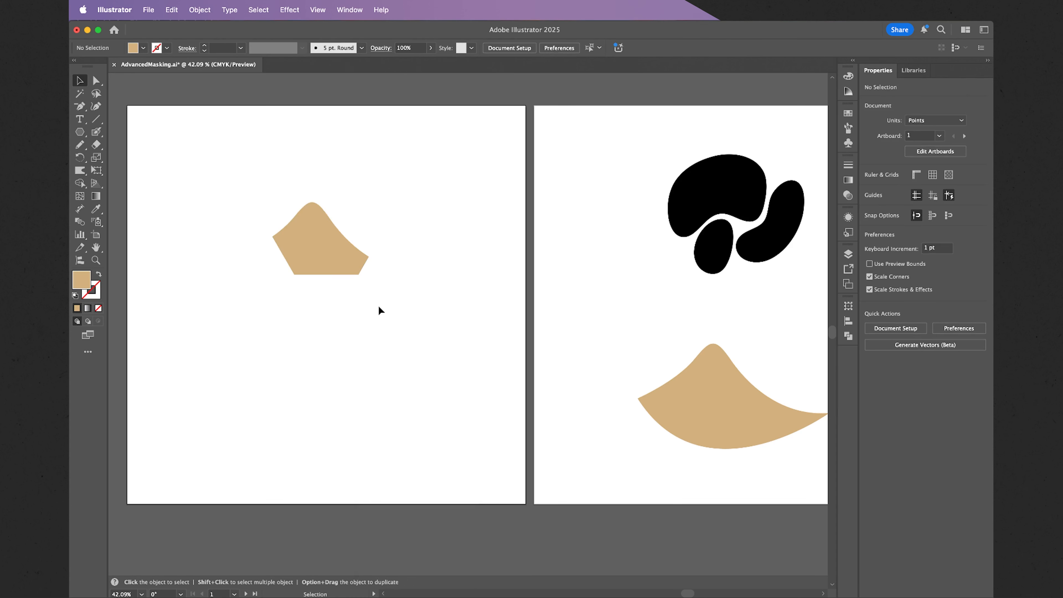
Isolate the clip group, shift the dune within the hexagon mask and scale it down to about 361 × 198 pt.
left_click(331, 247)
double_click(319, 242)
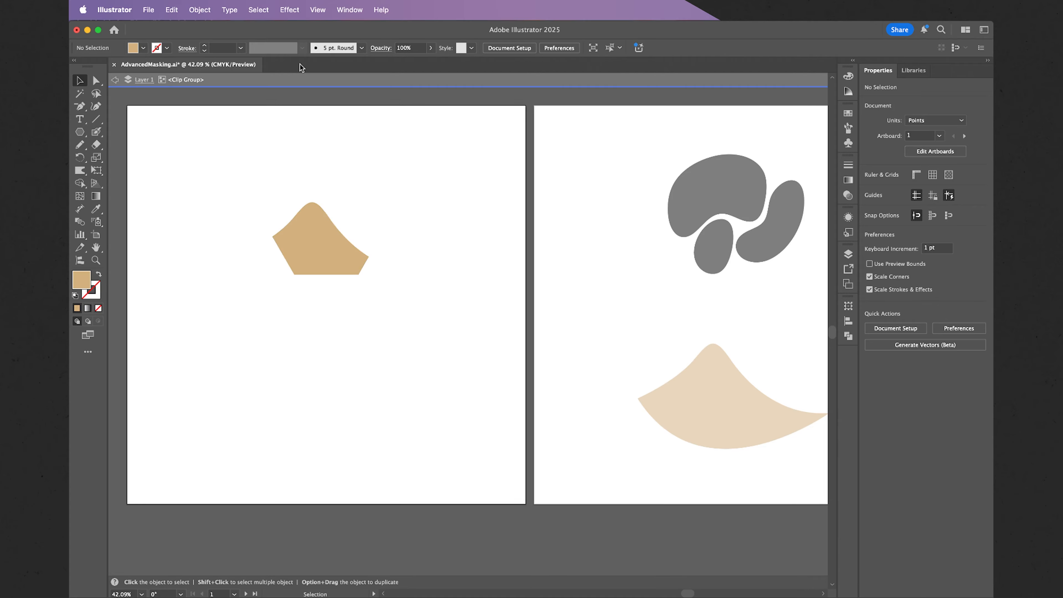
left_click(314, 222)
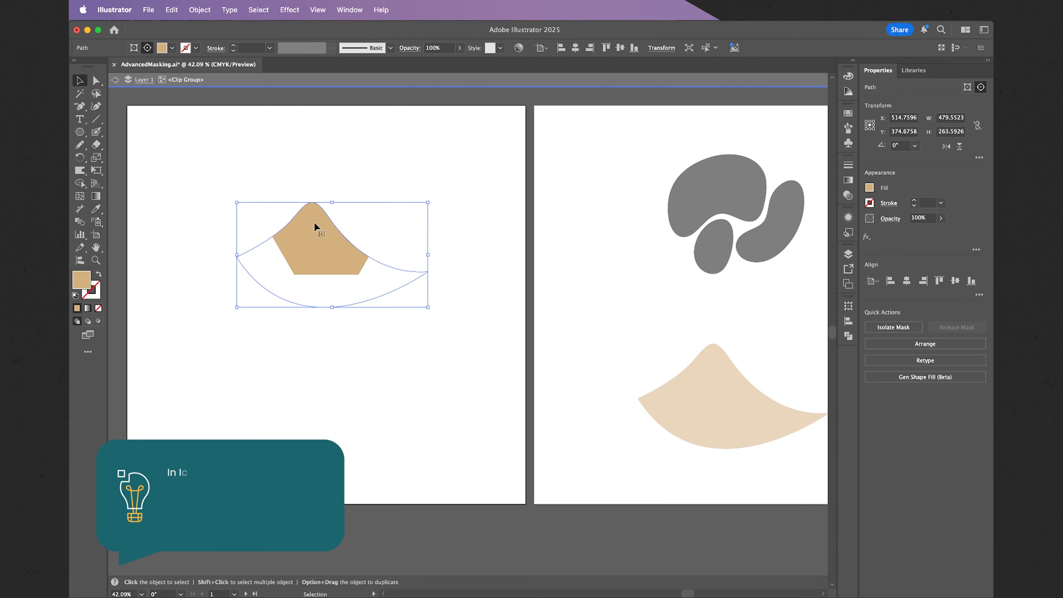
left_click_drag(313, 237, 292, 231)
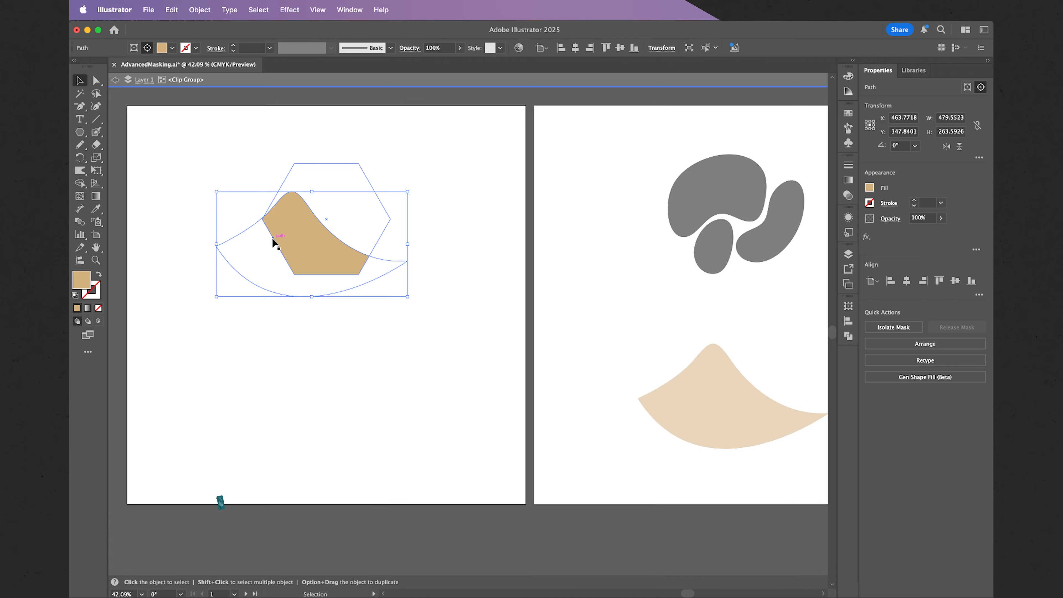
mouse_move(305, 235)
left_mouse_down()
mouse_move(341, 246)
mouse_move(371, 219)
mouse_move(351, 247)
mouse_move(308, 236)
left_mouse_up()
left_click_drag(411, 193, 390, 167)
key("super+z")
Fill the masked dune with light orange, reshape its right slope with Direct Selection, and exit isolation mode.
left_click(171, 47)
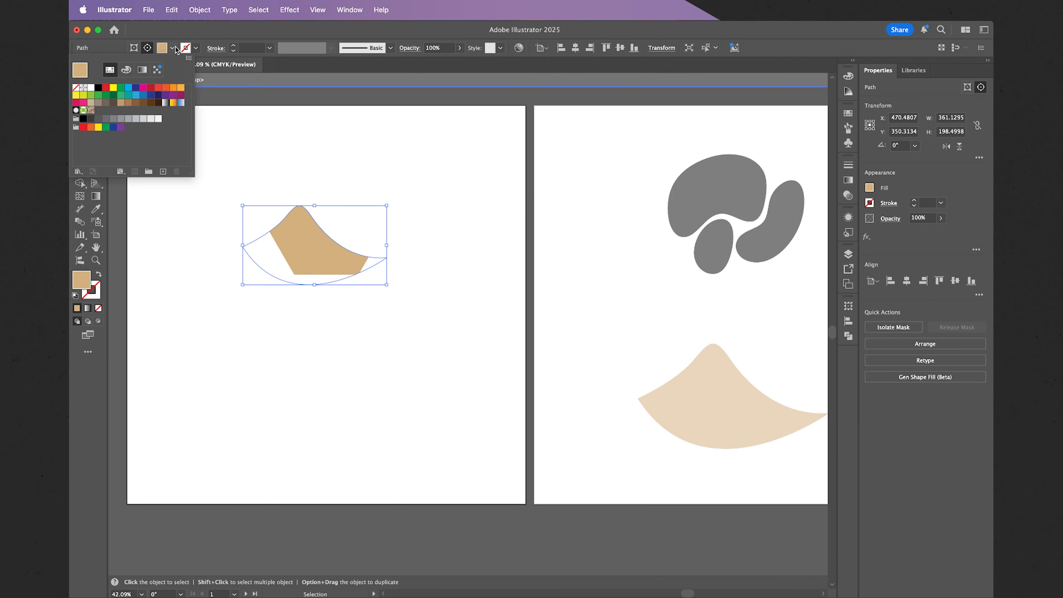
left_click(181, 87)
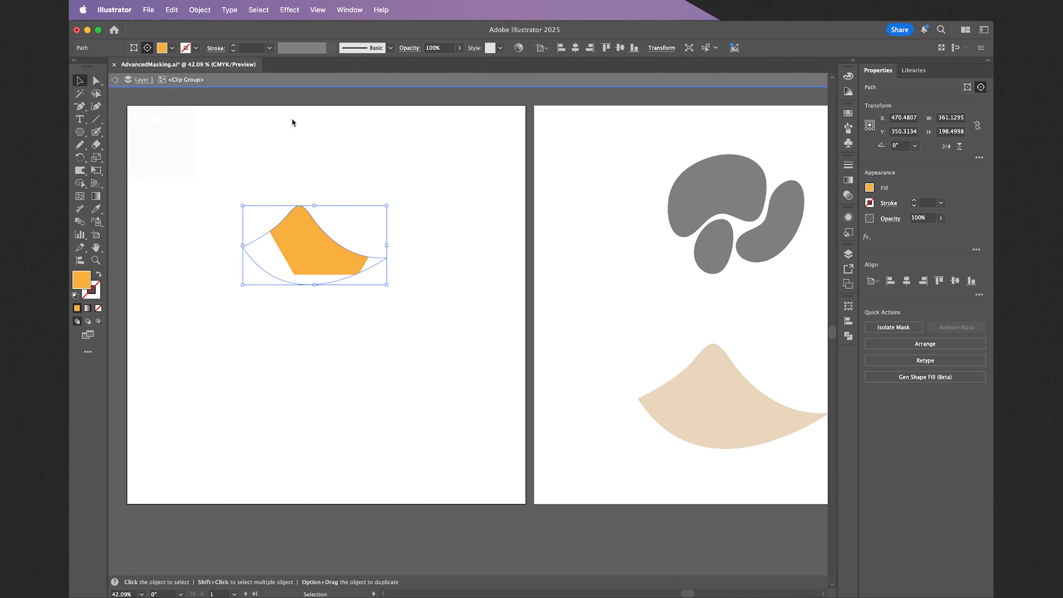
left_click(97, 80)
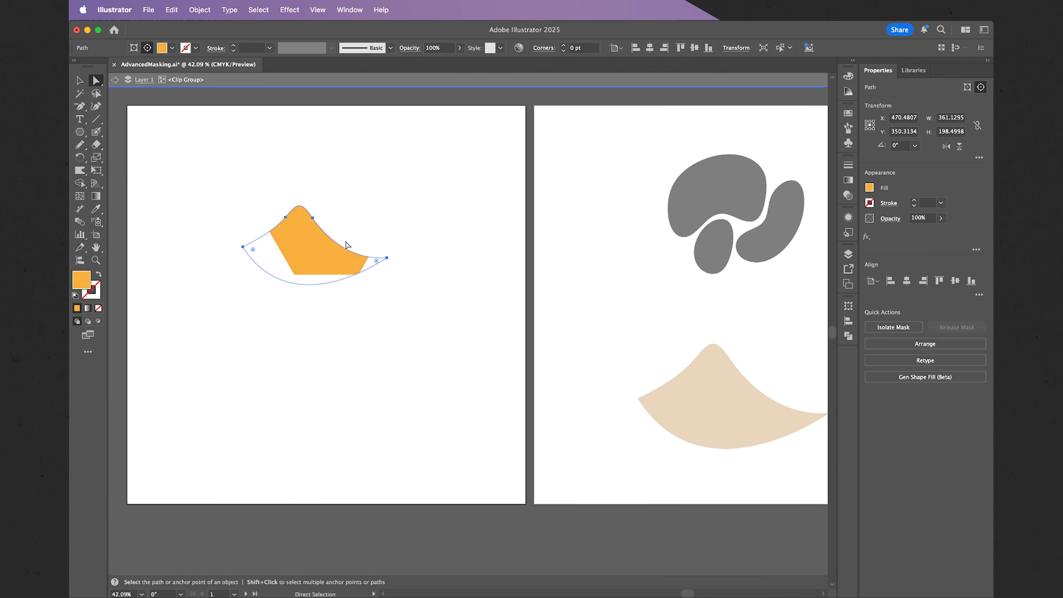
left_click(386, 258)
left_click_drag(387, 259, 378, 271)
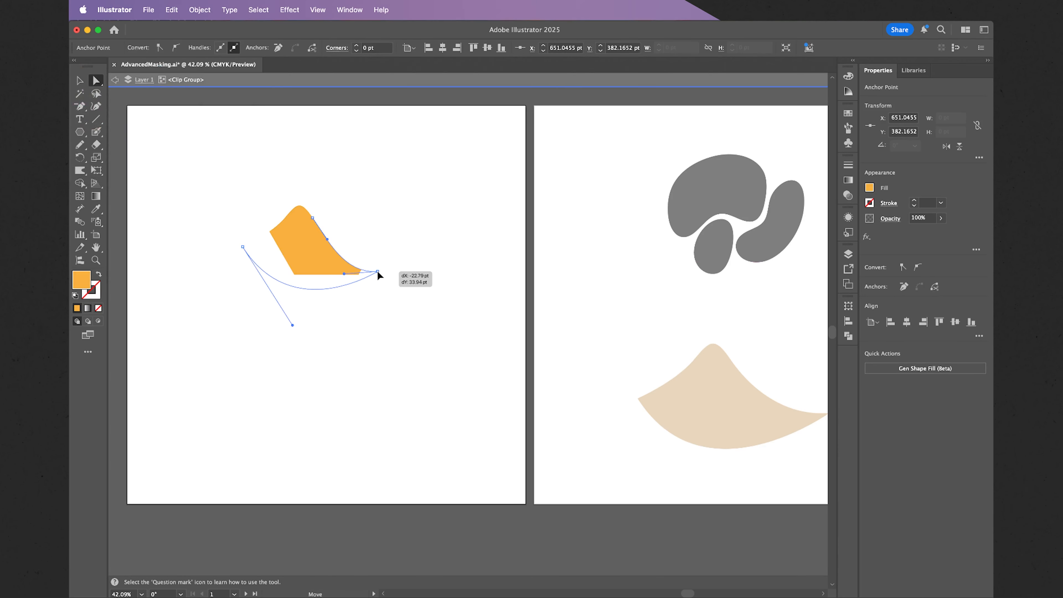
left_click_drag(327, 240, 322, 249)
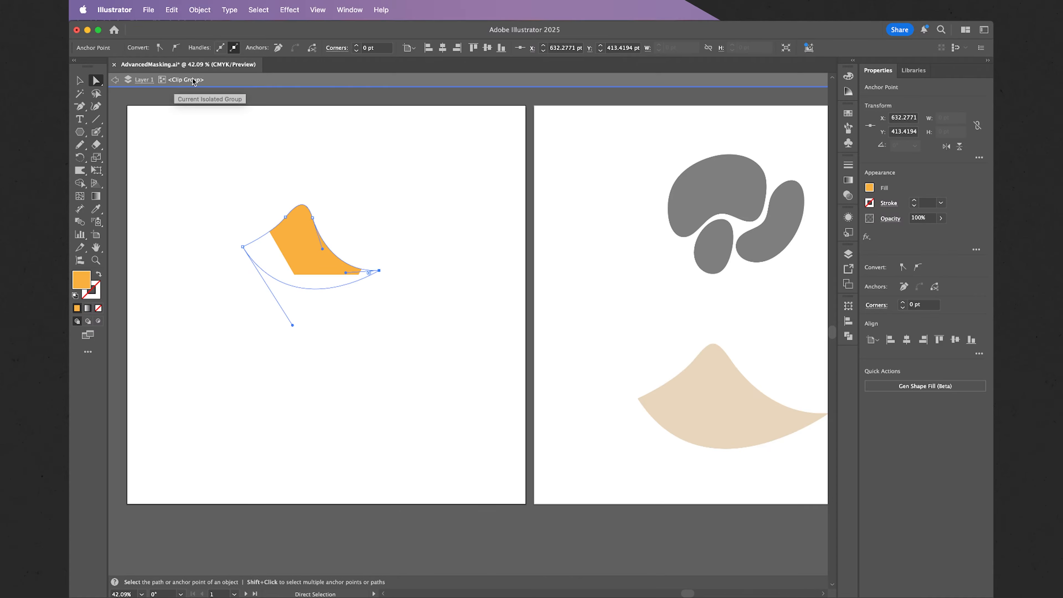
left_click(143, 81)
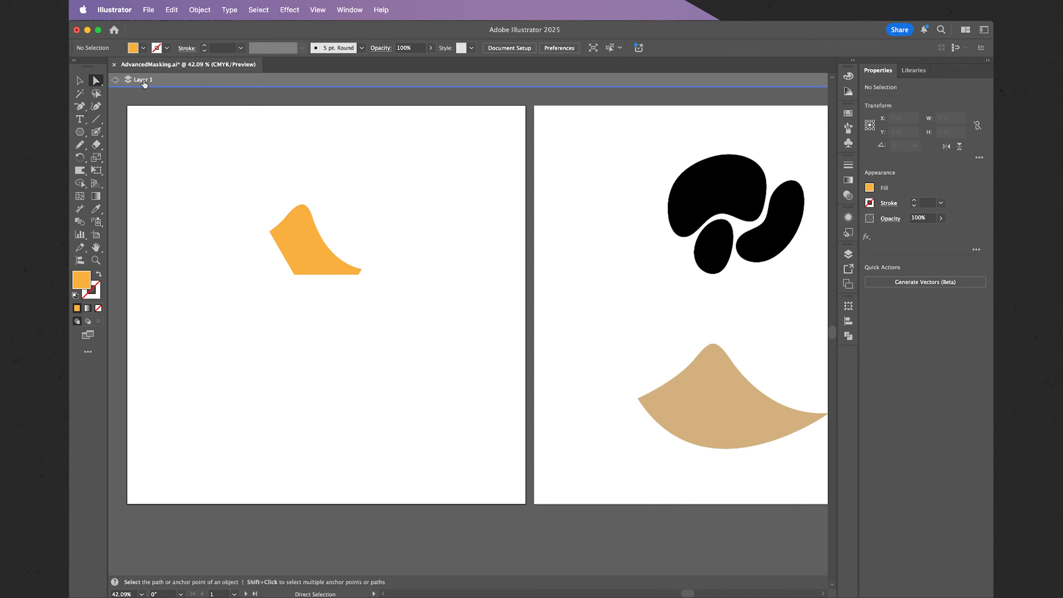
left_click(115, 80)
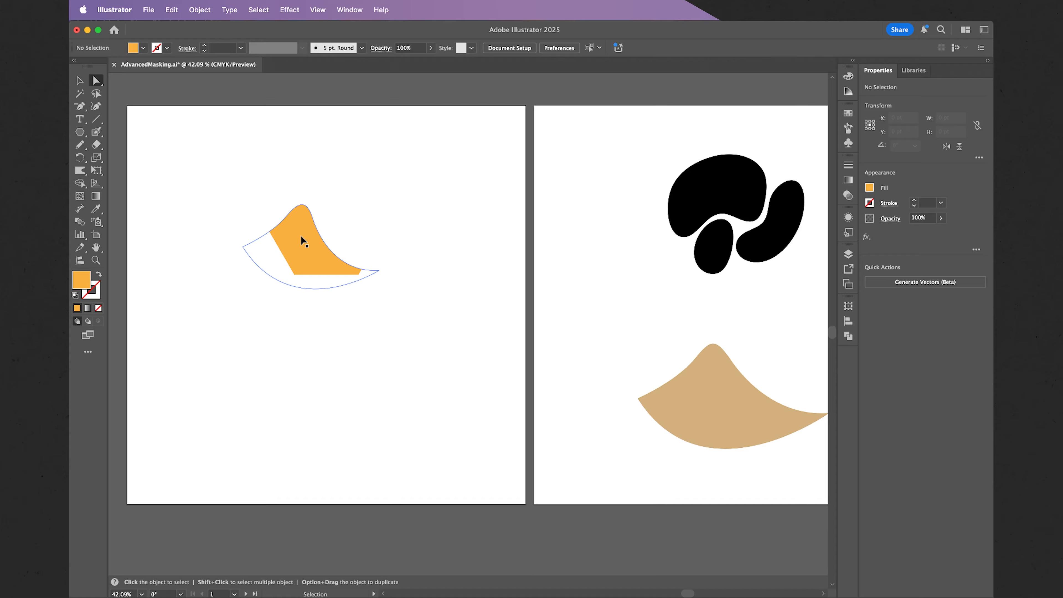
Undo the dune edits and the clipping mask, back to the separate black hexagon and tan dune.
double_click(302, 241)
key("super+z")
key("super+z")
key("super+z")
key("super+z")
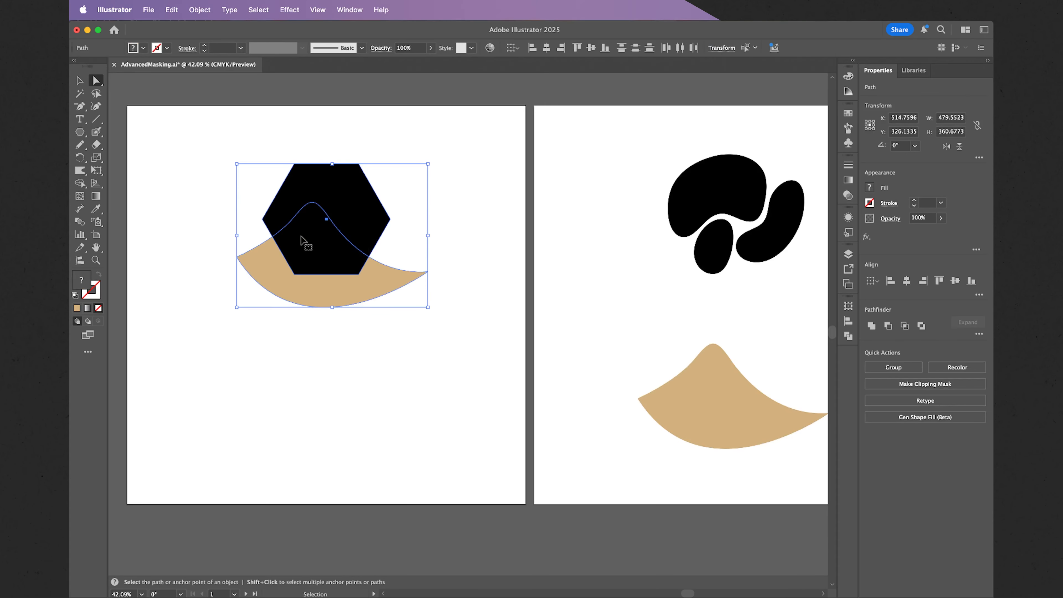
left_click(468, 205)
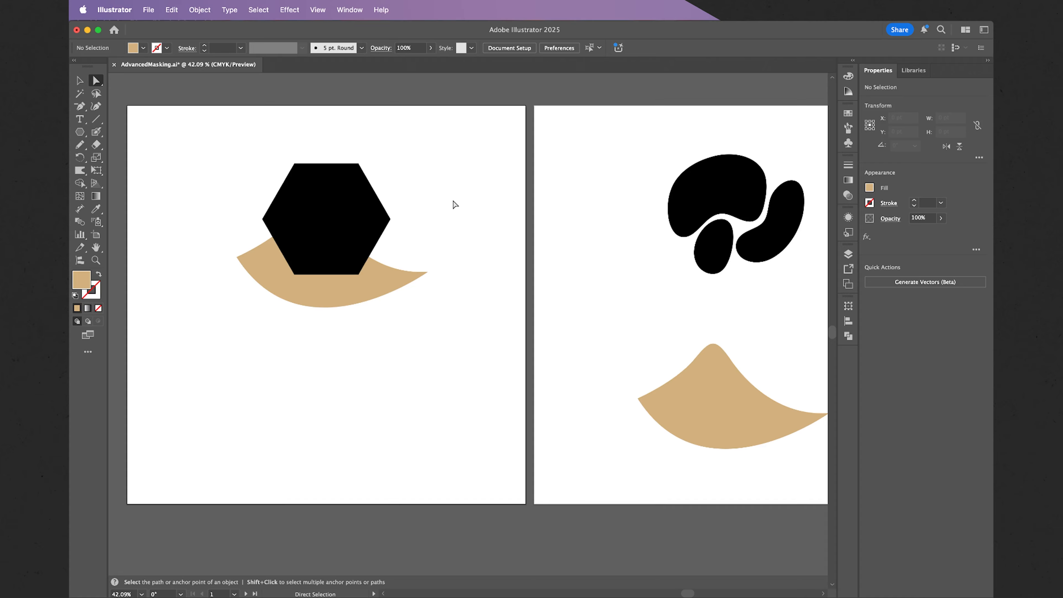
Fill the hexagon on the first artboard with the dark navy blue swatch.
key("v")
left_click(319, 194)
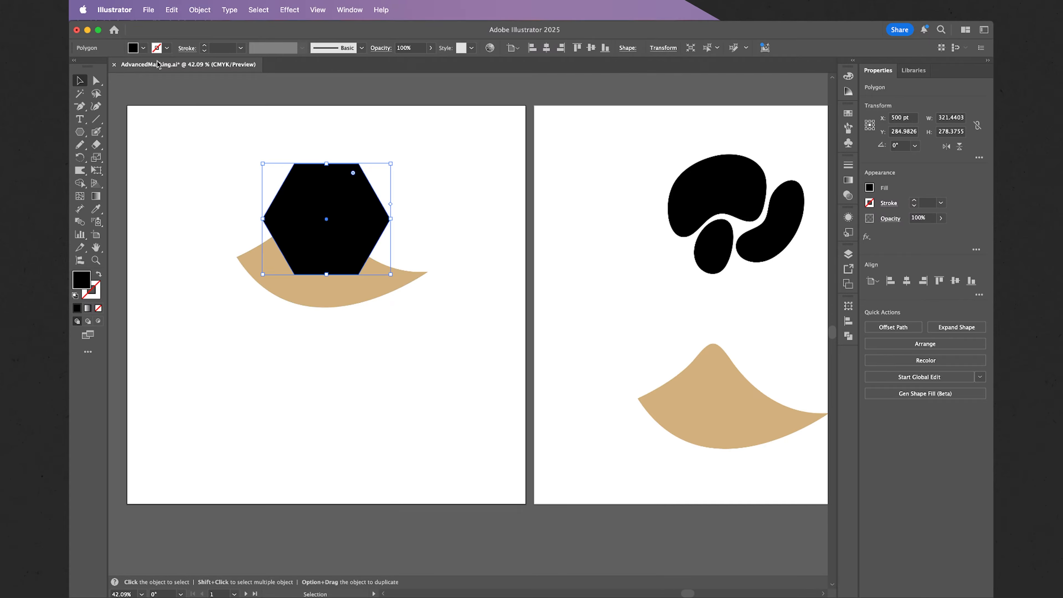
left_click(143, 48)
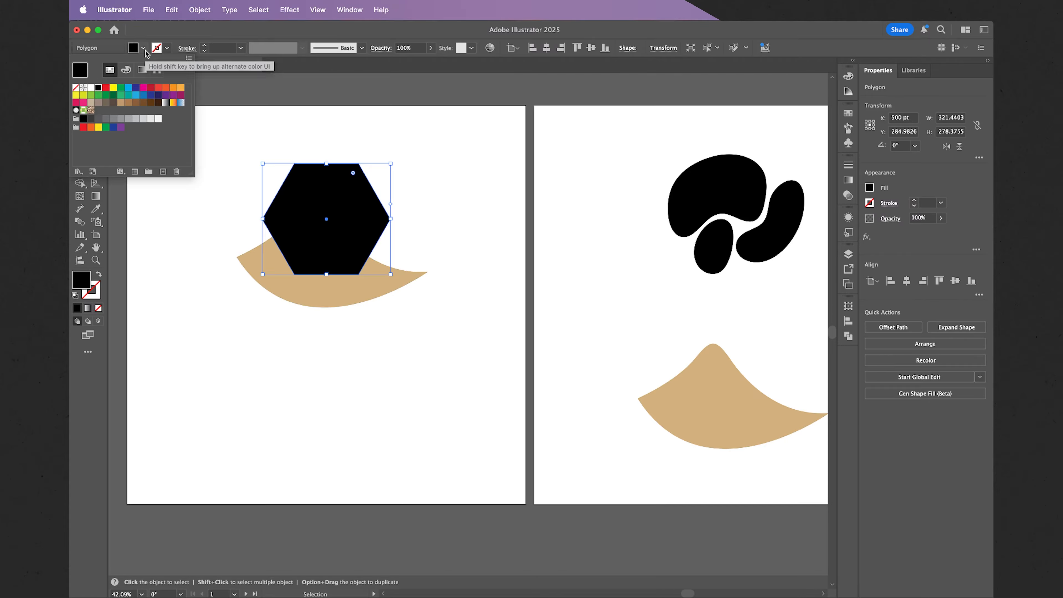
left_click(158, 95)
left_click(232, 105)
left_click(238, 105)
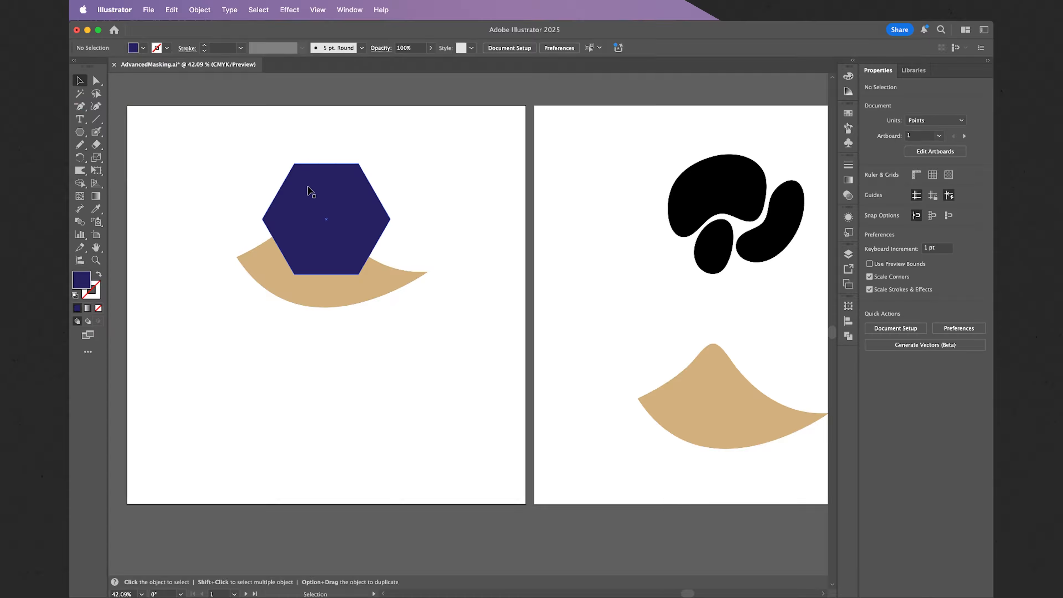
Copy the navy hexagon and paste the duplicate in place on the first artboard.
left_click(306, 206)
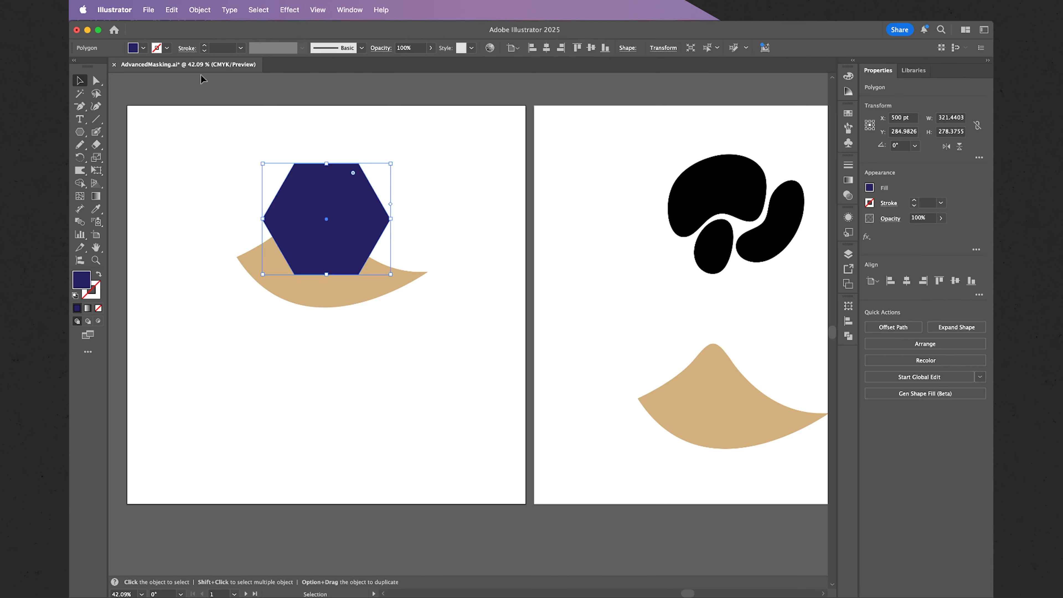
left_click(173, 9)
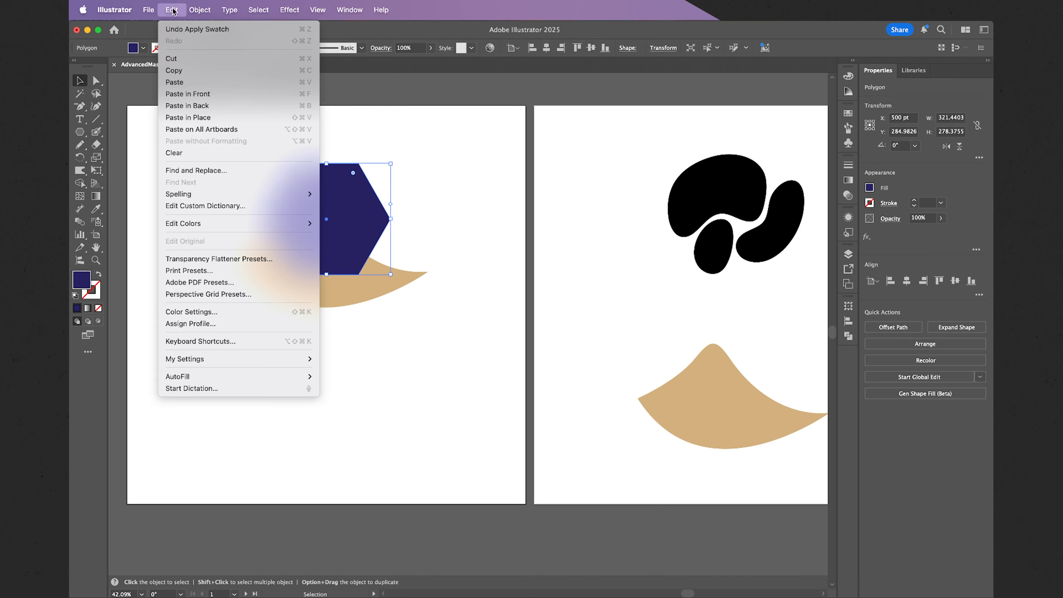
left_click(185, 70)
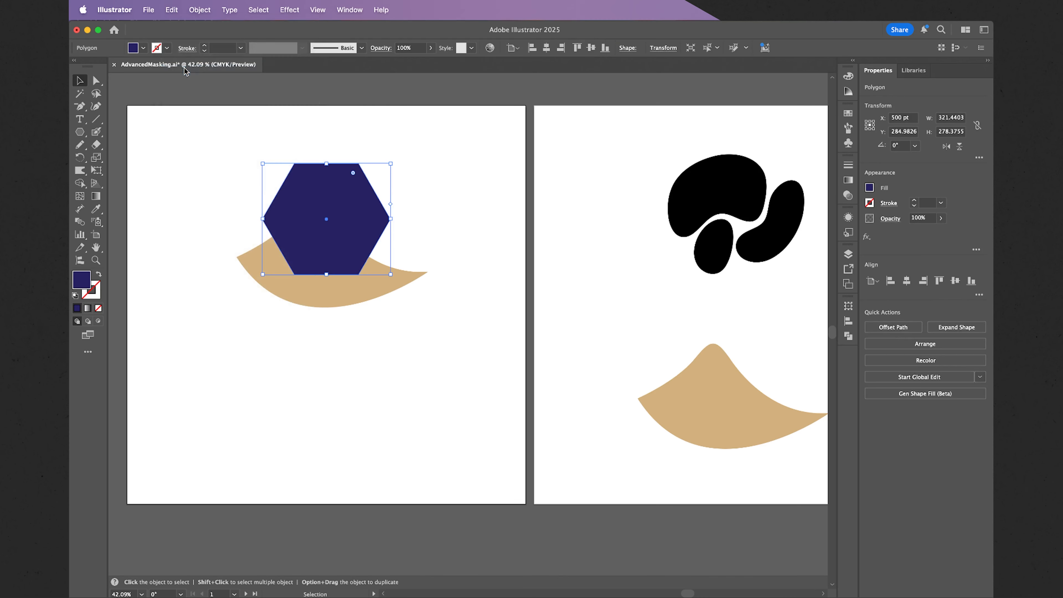
left_click(171, 9)
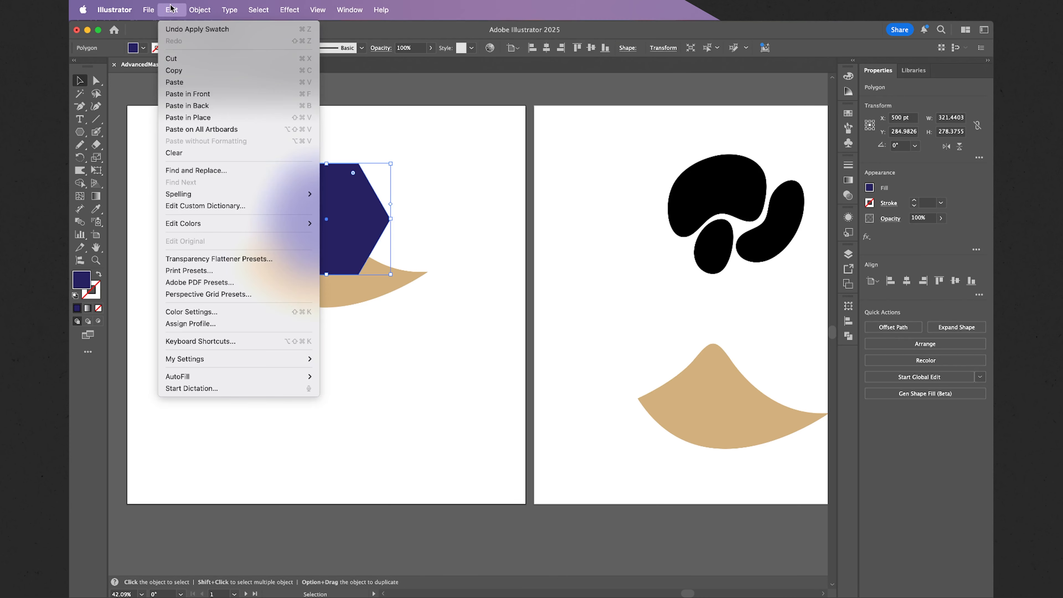
left_click(188, 118)
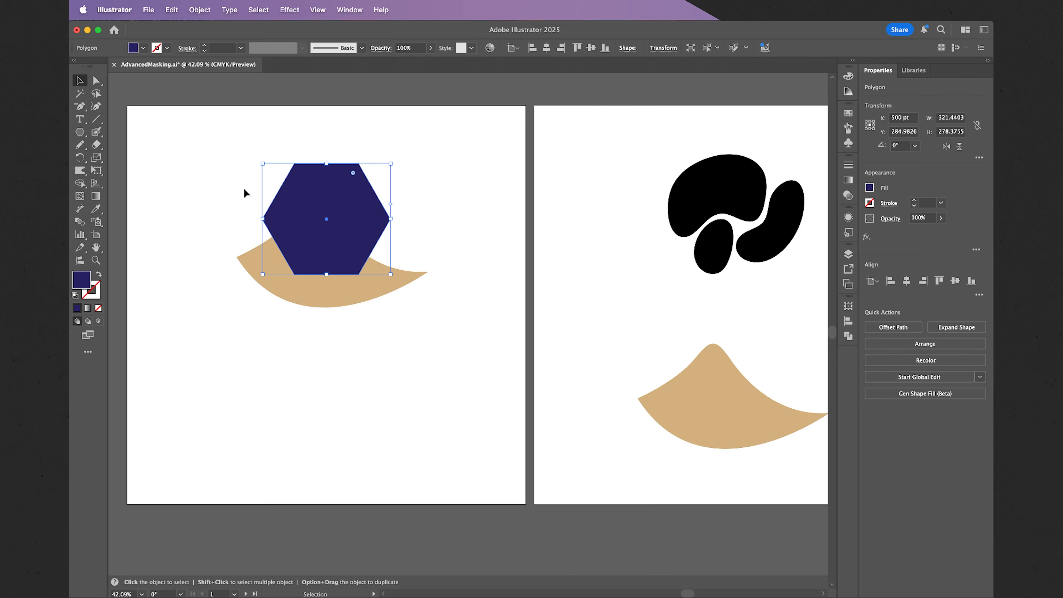
Make a clipping mask from the pasted navy hexagon and the tan dune on the first artboard, and deselect it.
left_click(251, 257, "shift")
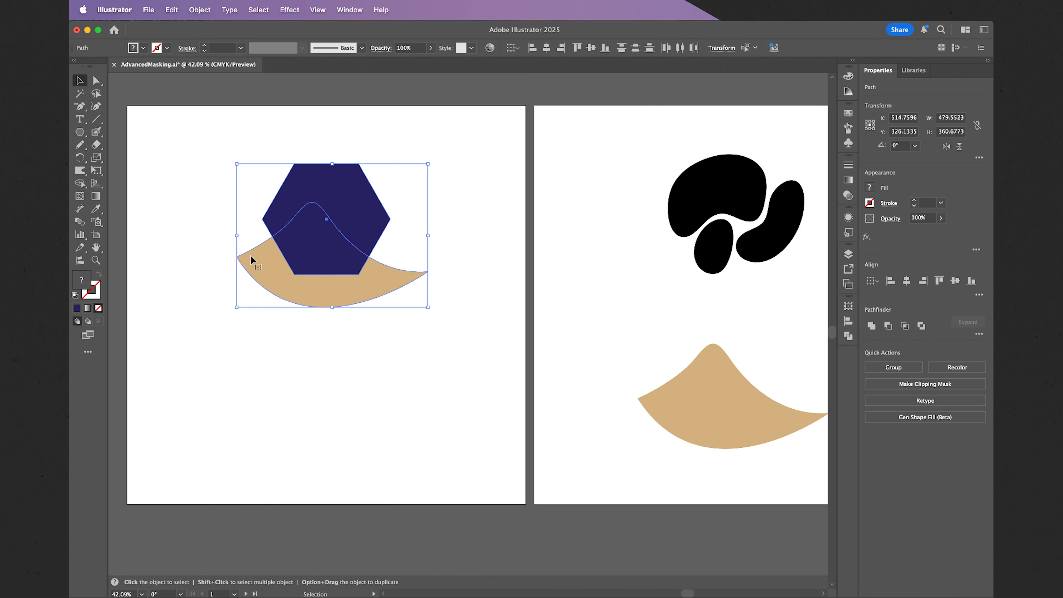
right_click(306, 236)
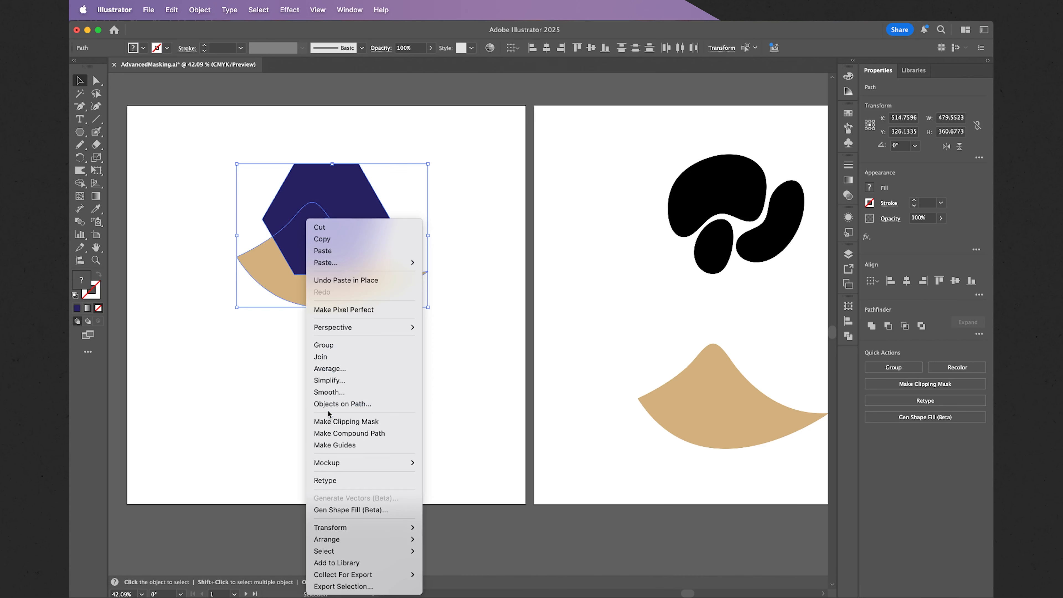
left_click(343, 421)
left_click(416, 371)
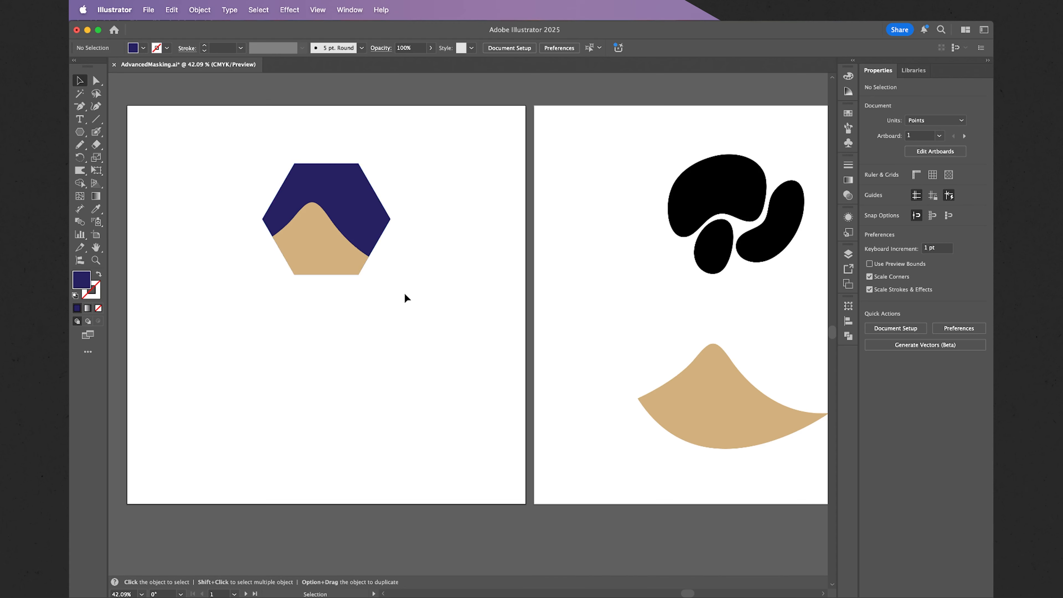
Move the tan dune on the second artboard up over the three black shapes and send it to the back.
scroll(562, 290, "right", 10)
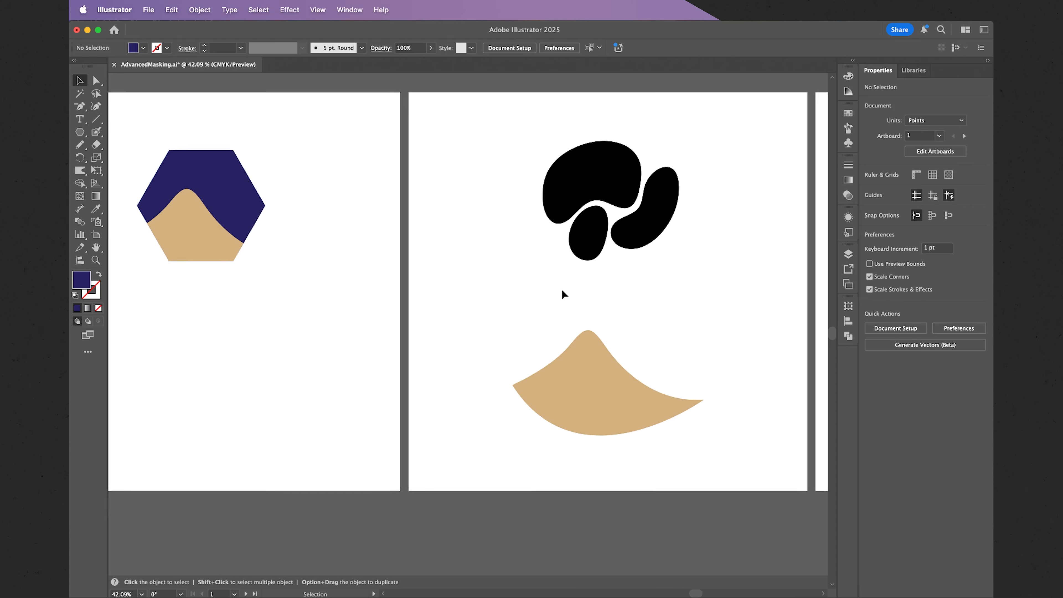
scroll(562, 293, "right", 1)
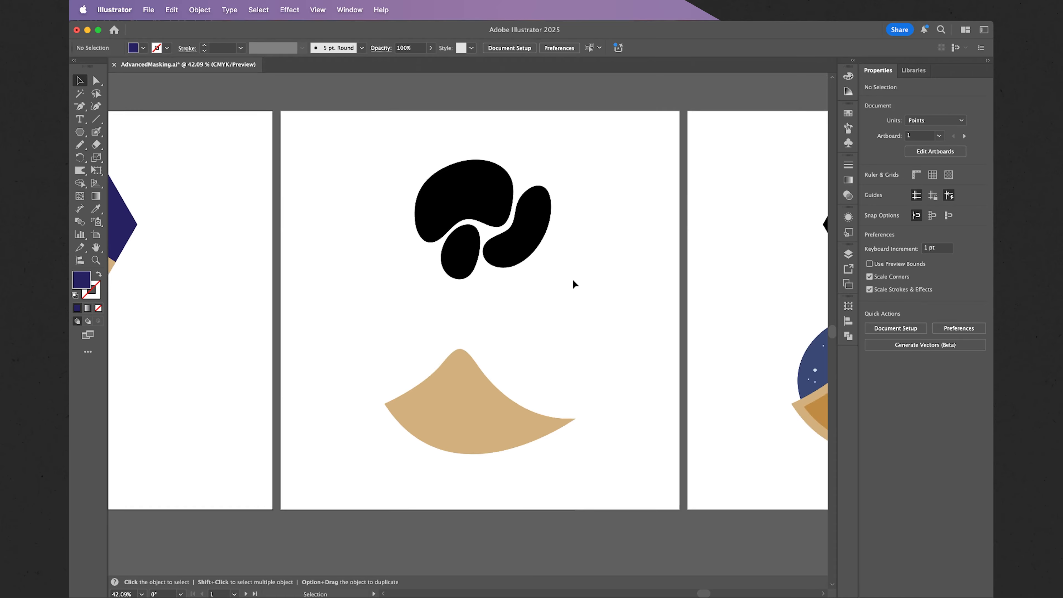
scroll(572, 279, "up", 3)
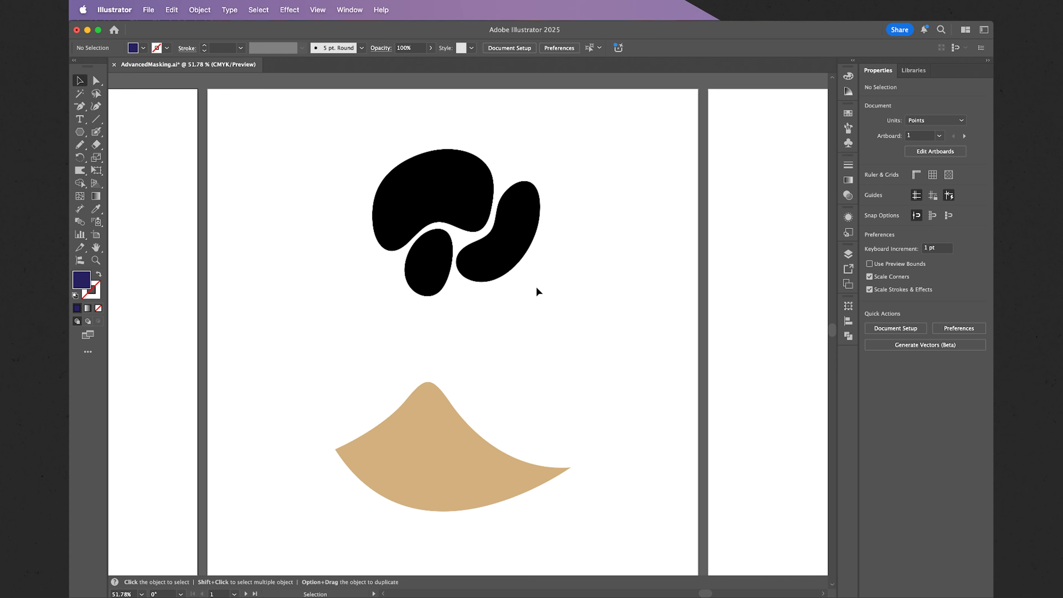
left_click_drag(442, 456, 447, 266)
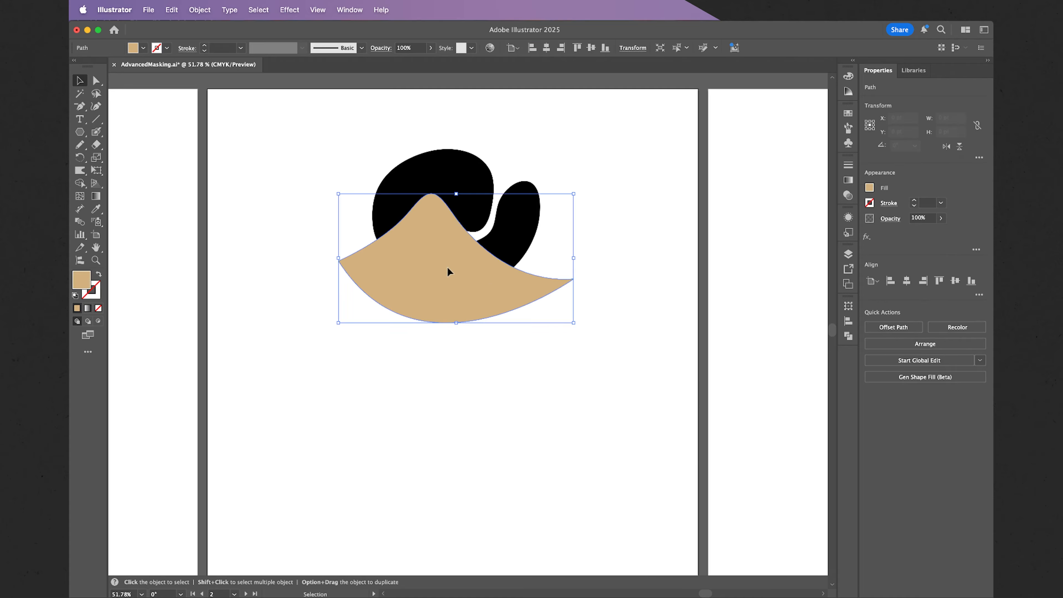
left_click(203, 11)
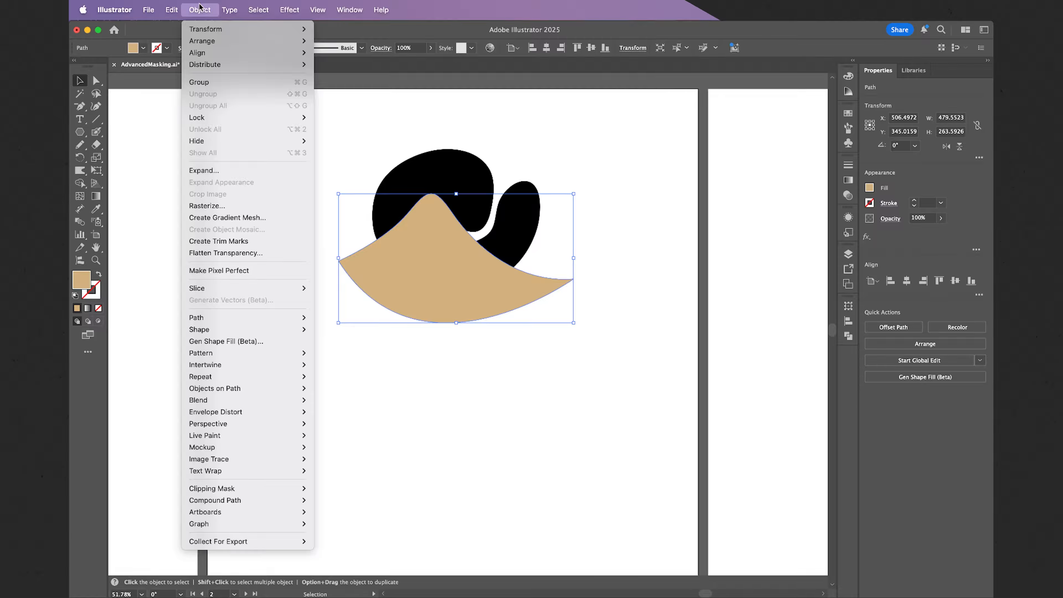
mouse_move(243, 41)
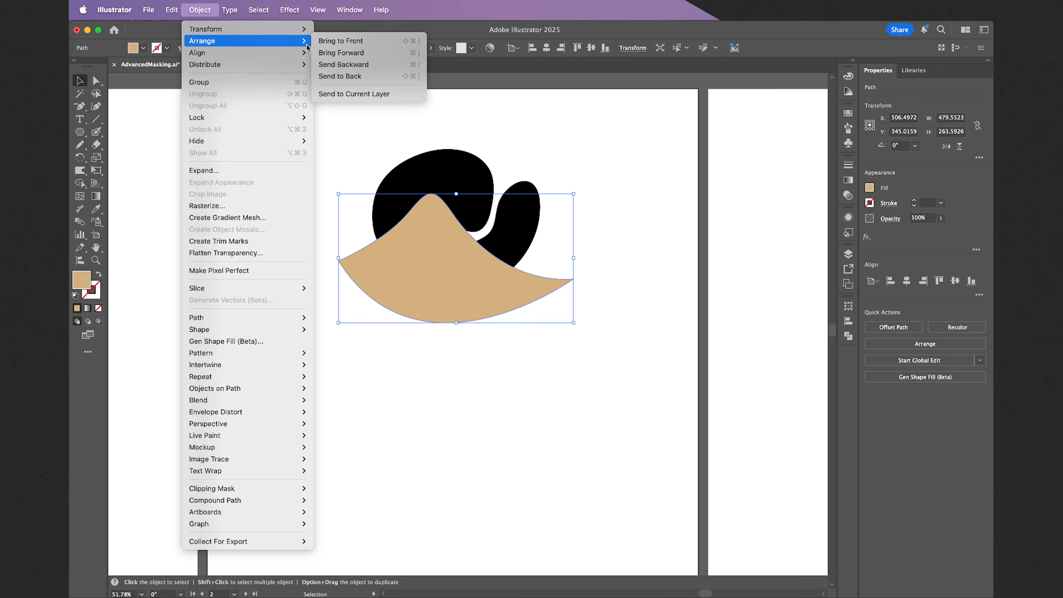
left_click(340, 76)
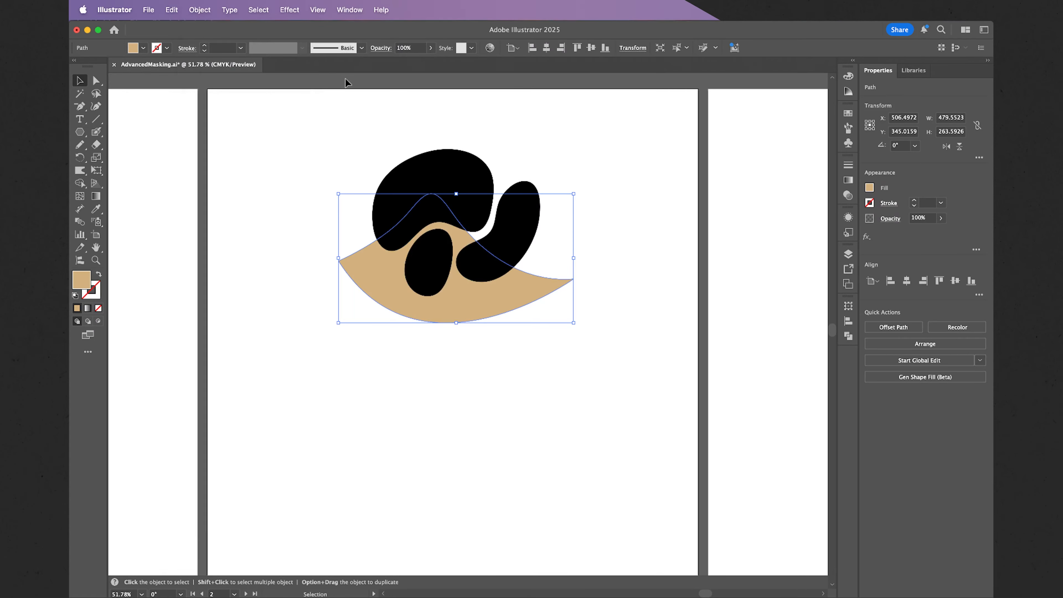
Move the tan dune back down, clear of the three black shapes.
left_click(540, 158)
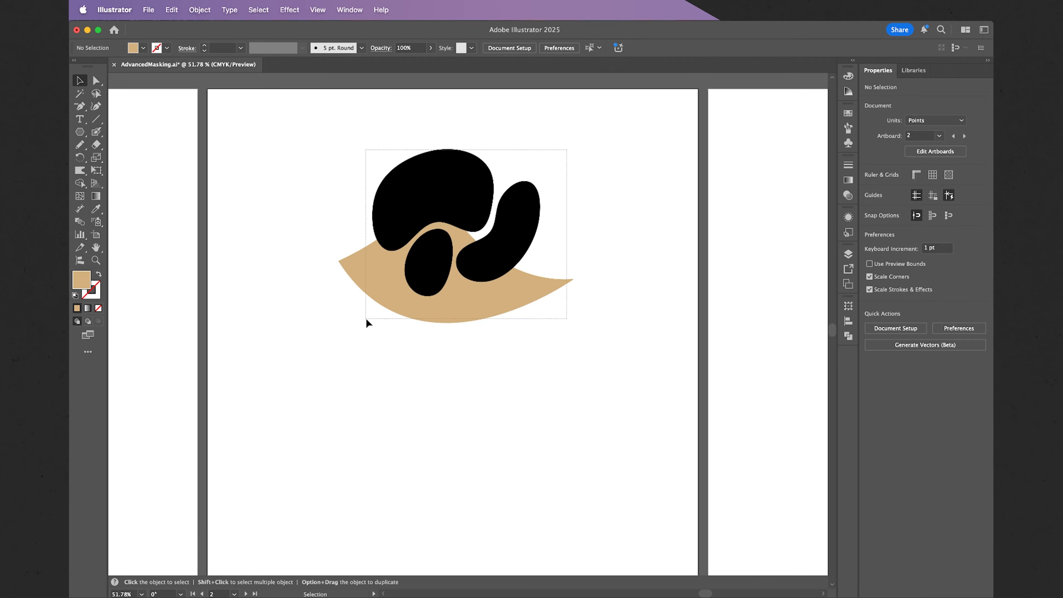
key("super+a")
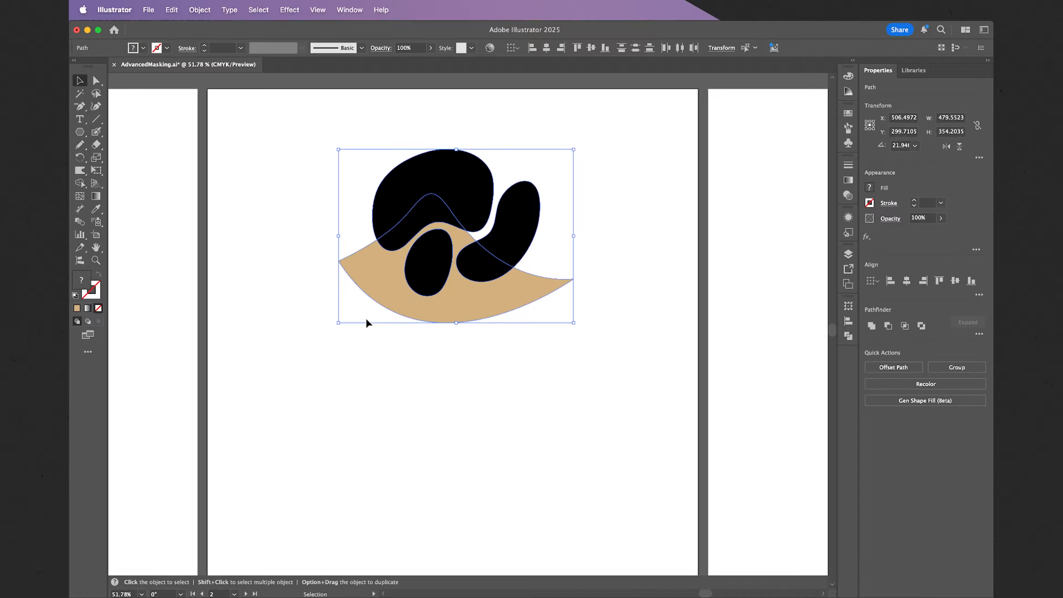
left_click(365, 317)
left_click_drag(471, 305, 460, 438)
left_click(570, 303)
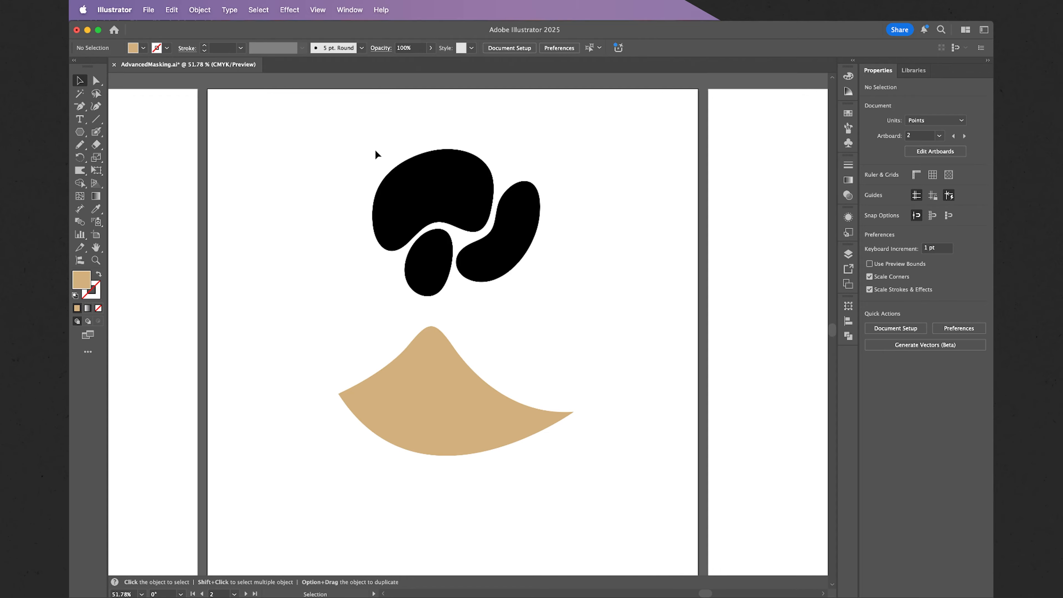
Combine the three black shapes on the second artboard into one compound path and deselect it.
left_click_drag(359, 144, 551, 282)
left_click(553, 279)
left_click(503, 256)
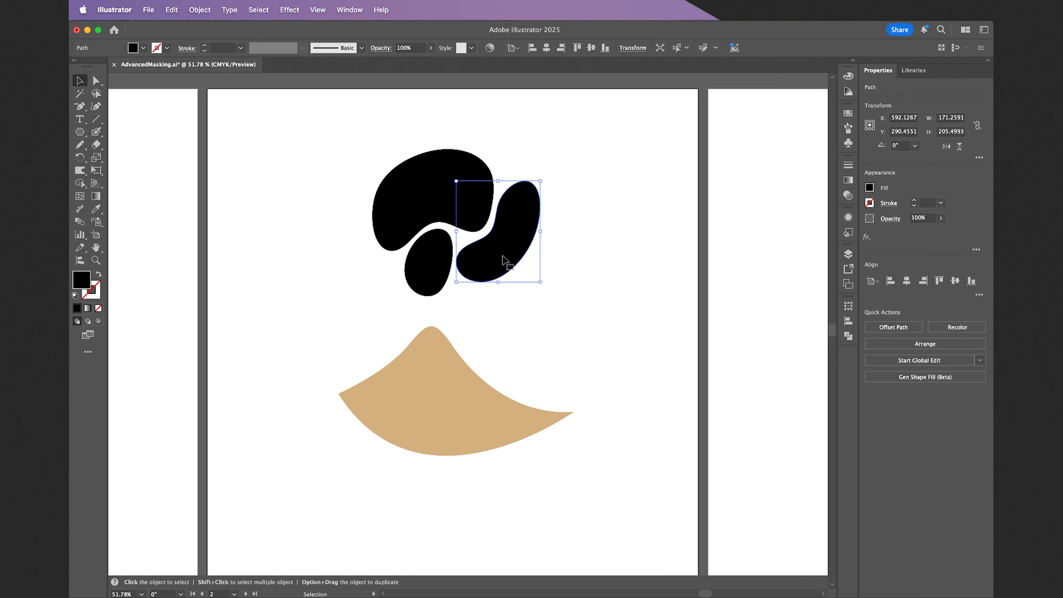
left_click(440, 266, "shift")
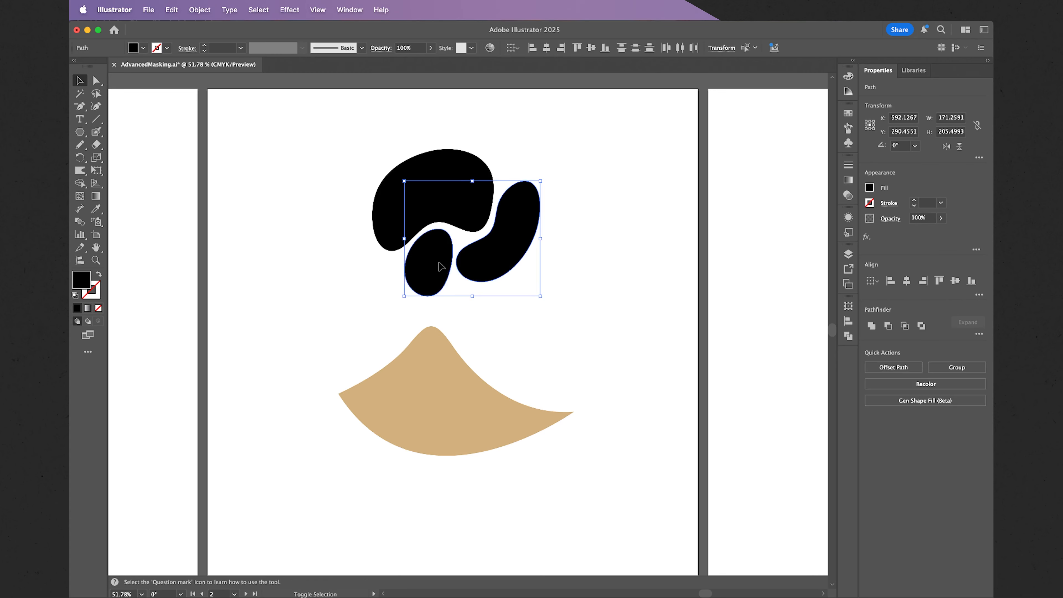
left_click(440, 180, "shift")
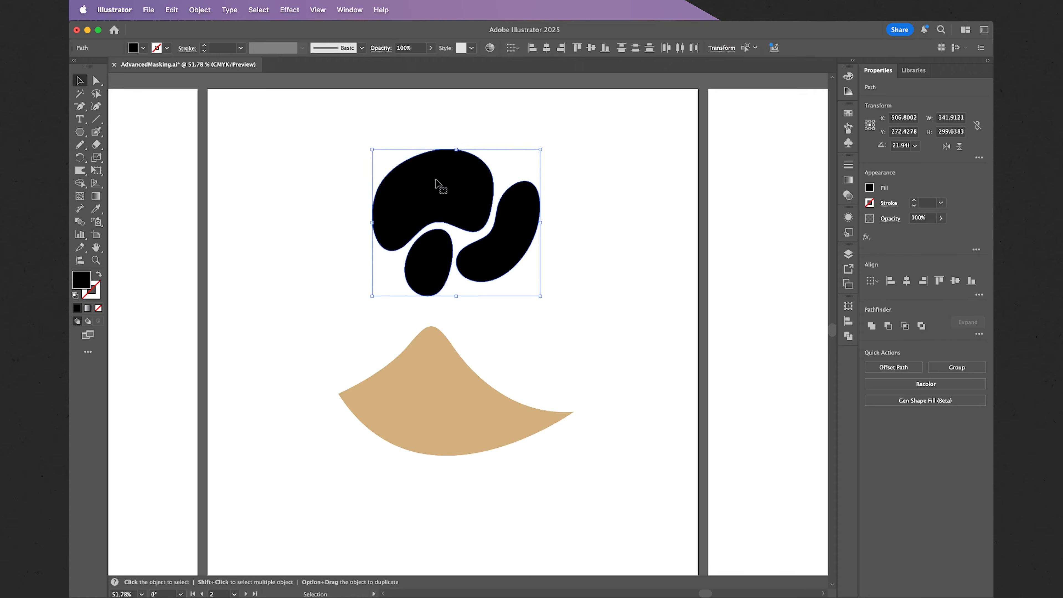
right_click(435, 183)
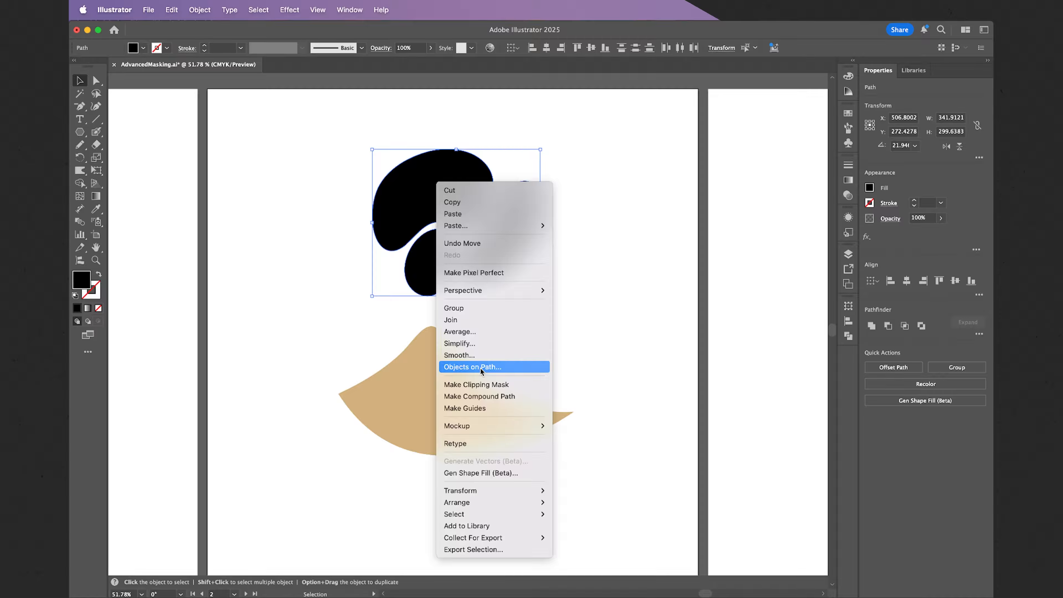
left_click(494, 396)
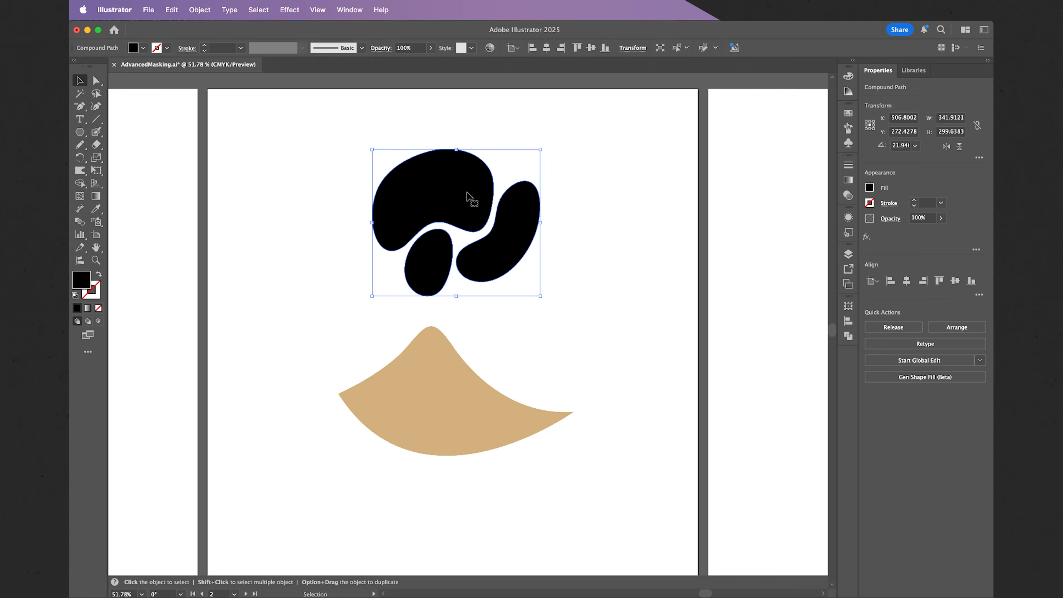
left_click(577, 208)
Move the tan dune up behind the black compound path so the two overlap.
left_click(441, 373)
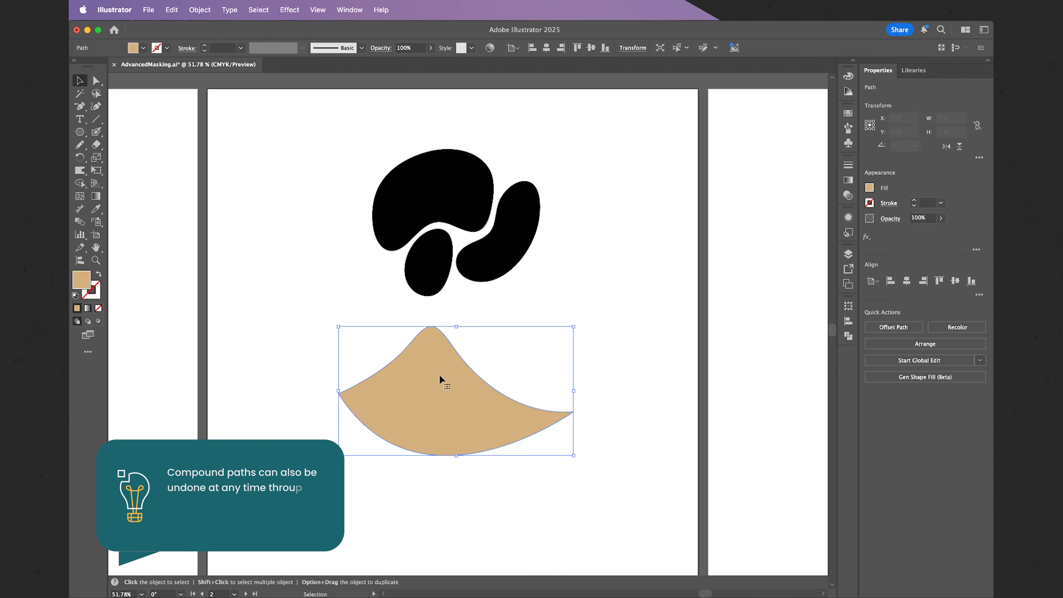
left_click_drag(442, 404, 448, 262)
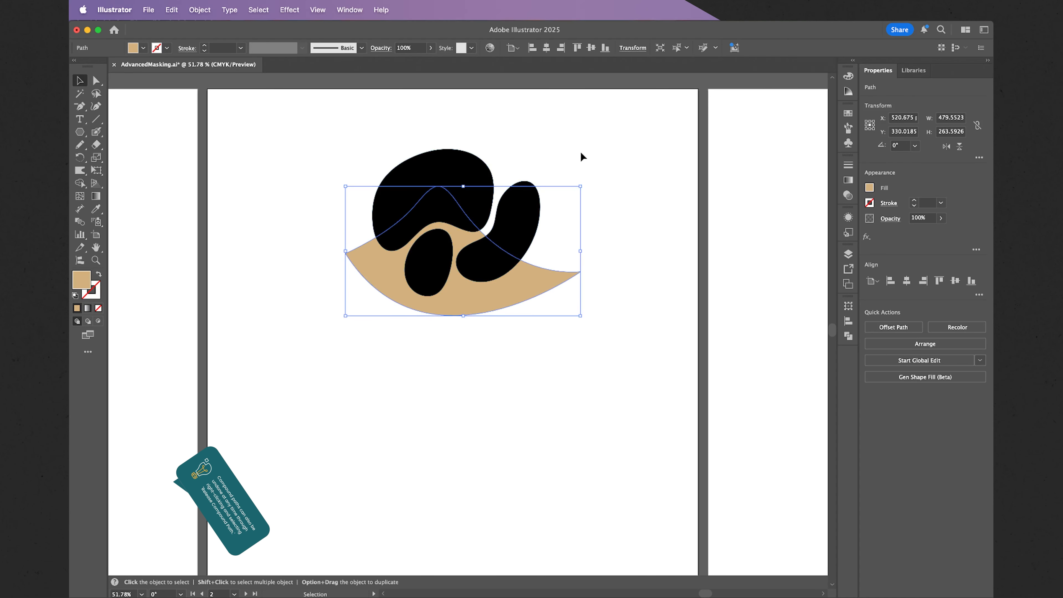
left_click(587, 138)
Make a clipping mask from the black compound path and the dune, and try to shift the masked dune slightly.
left_click_drag(588, 131, 327, 343)
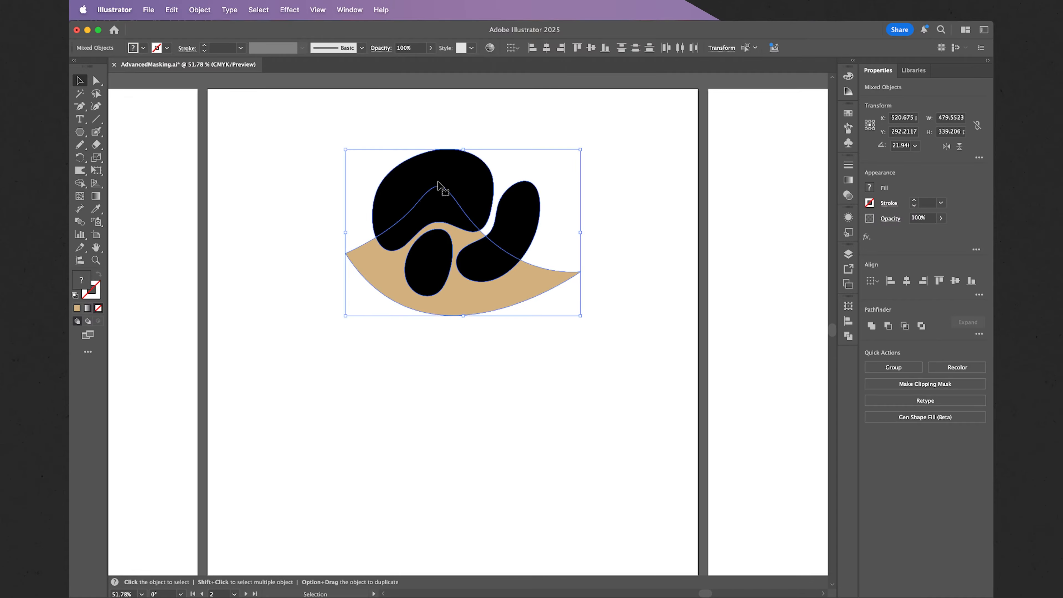
right_click(462, 186)
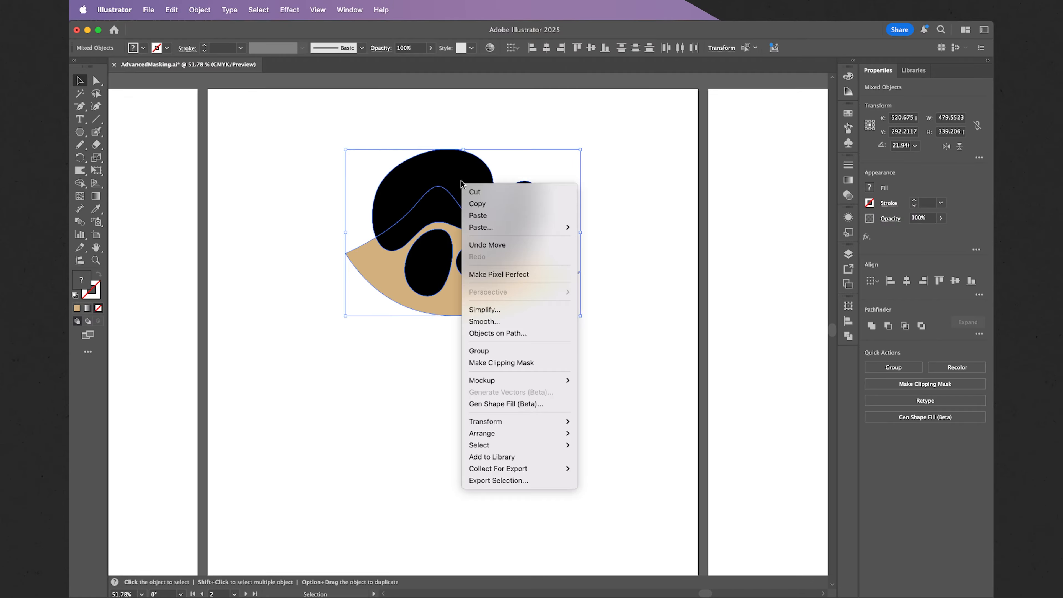
left_click(481, 361)
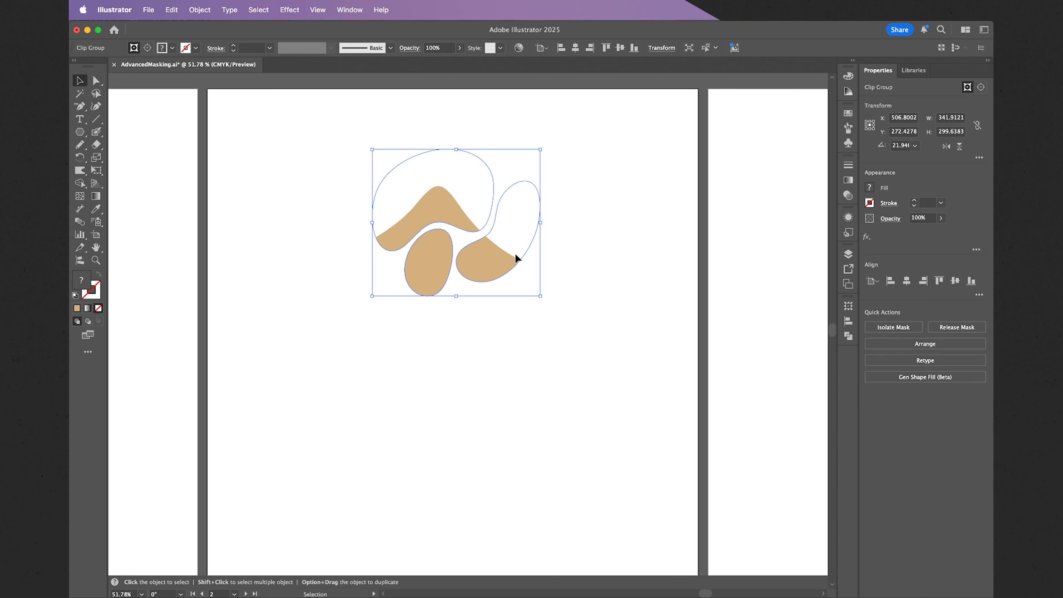
left_click(553, 271)
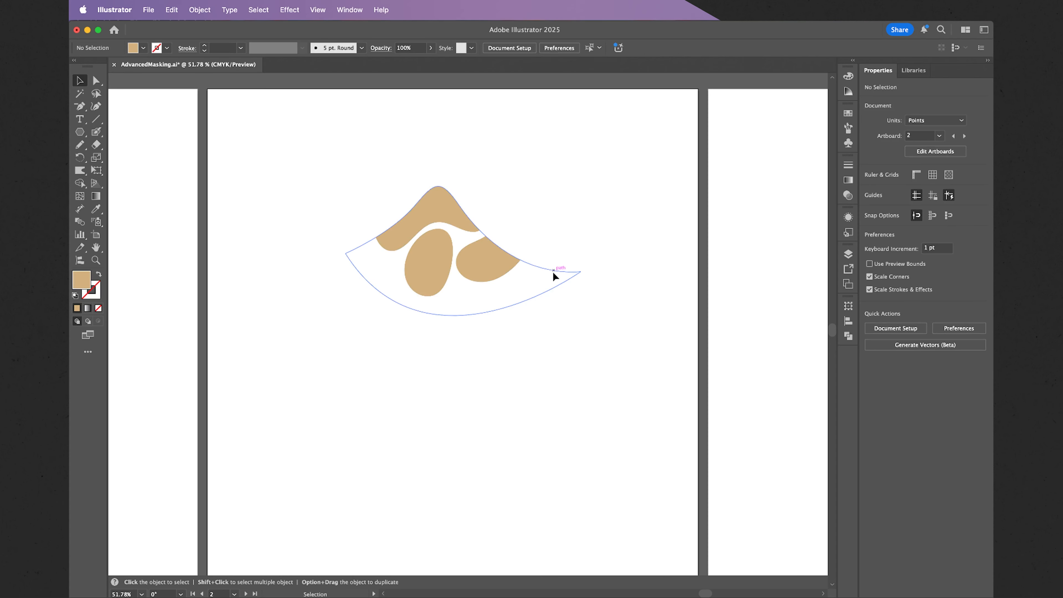
double_click(444, 208)
mouse_move(447, 209)
left_mouse_down()
mouse_move(419, 204)
mouse_move(425, 184)
mouse_move(481, 184)
mouse_move(468, 231)
mouse_move(434, 218)
left_mouse_up()
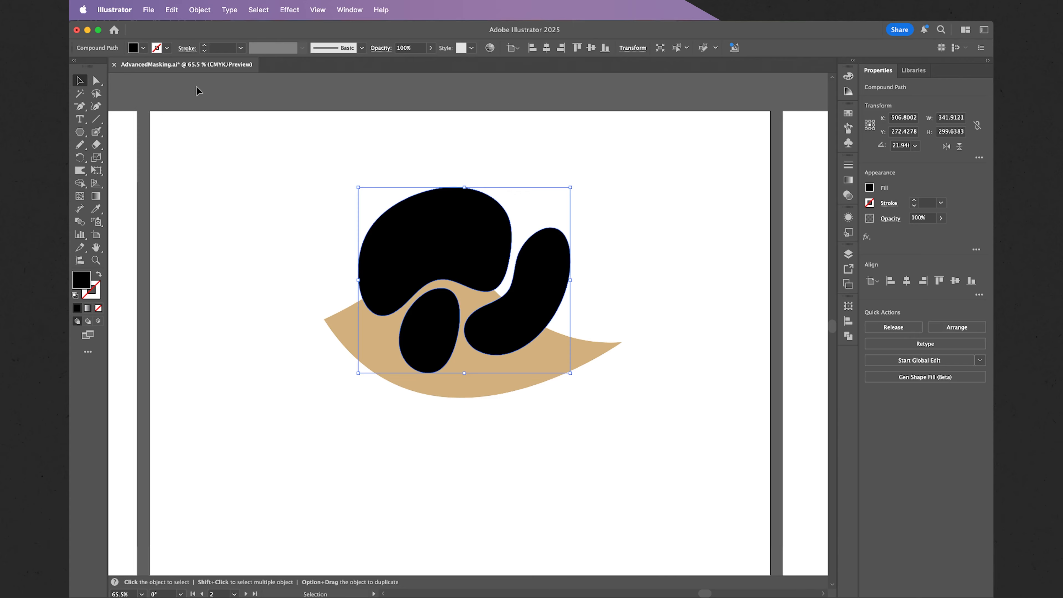
Fill the black compound path with the dark navy blue swatch and paste a copy of it in place.
left_click(143, 47)
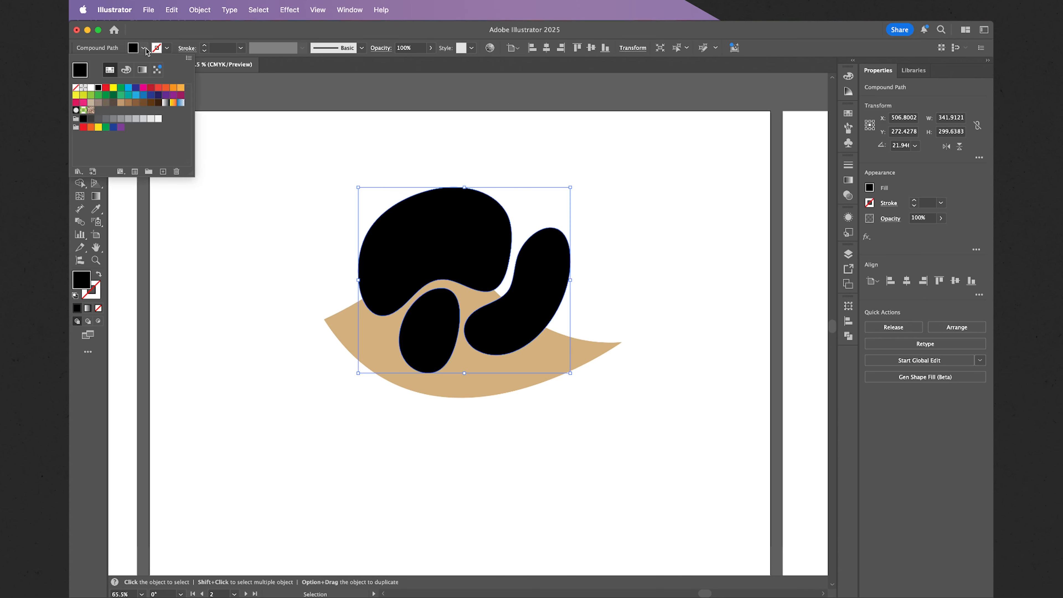
left_click(159, 95)
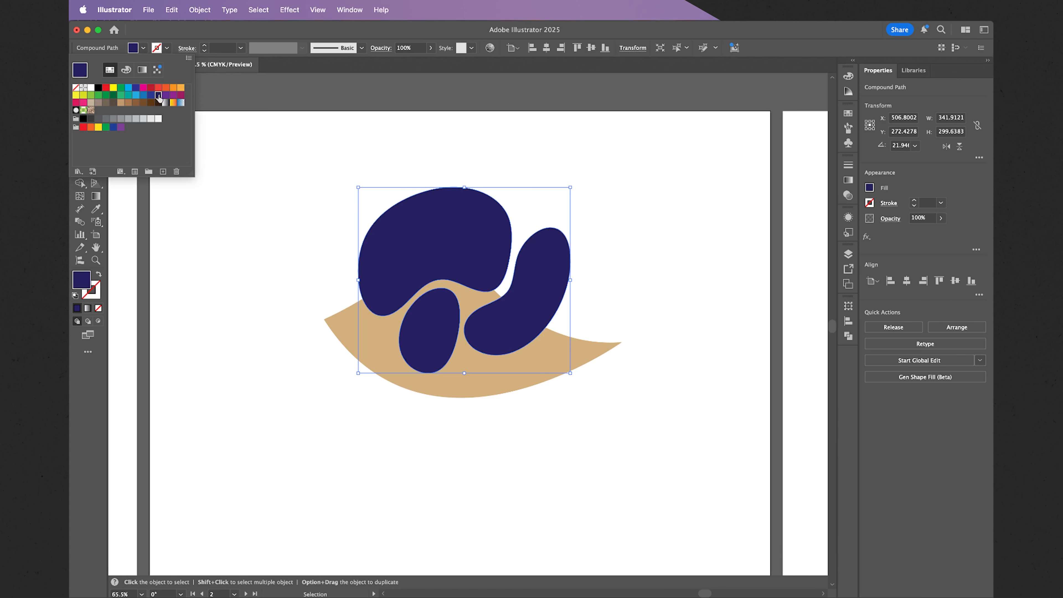
left_click(172, 10)
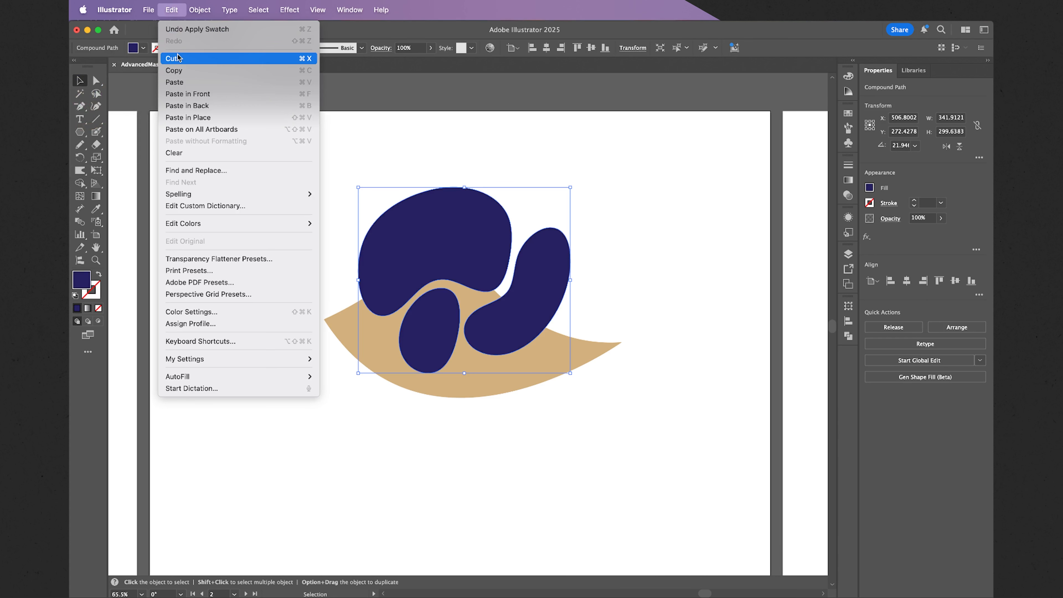
left_click(180, 70)
left_click(174, 11)
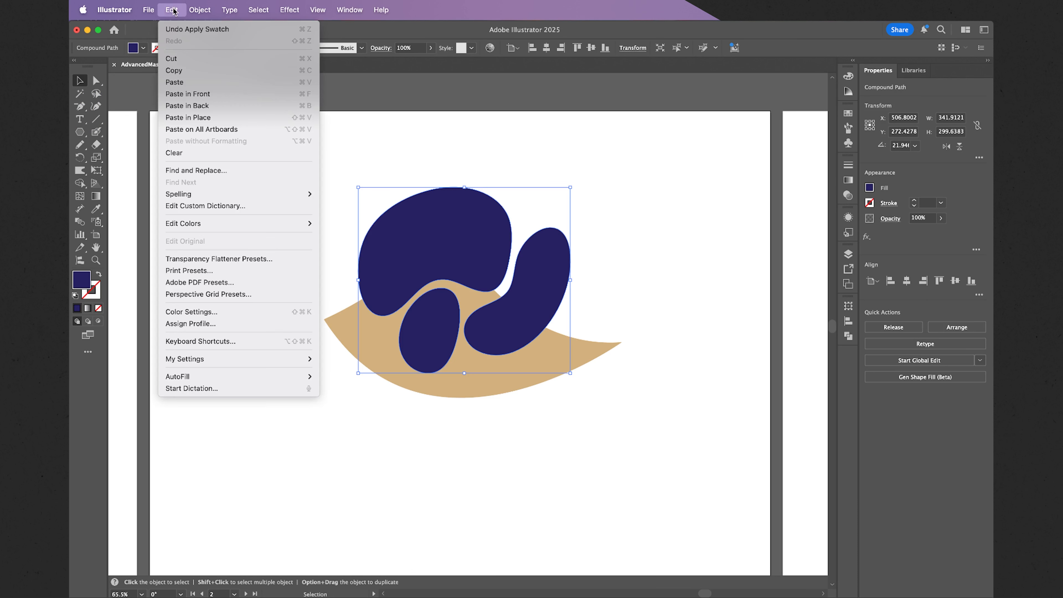
left_click(195, 118)
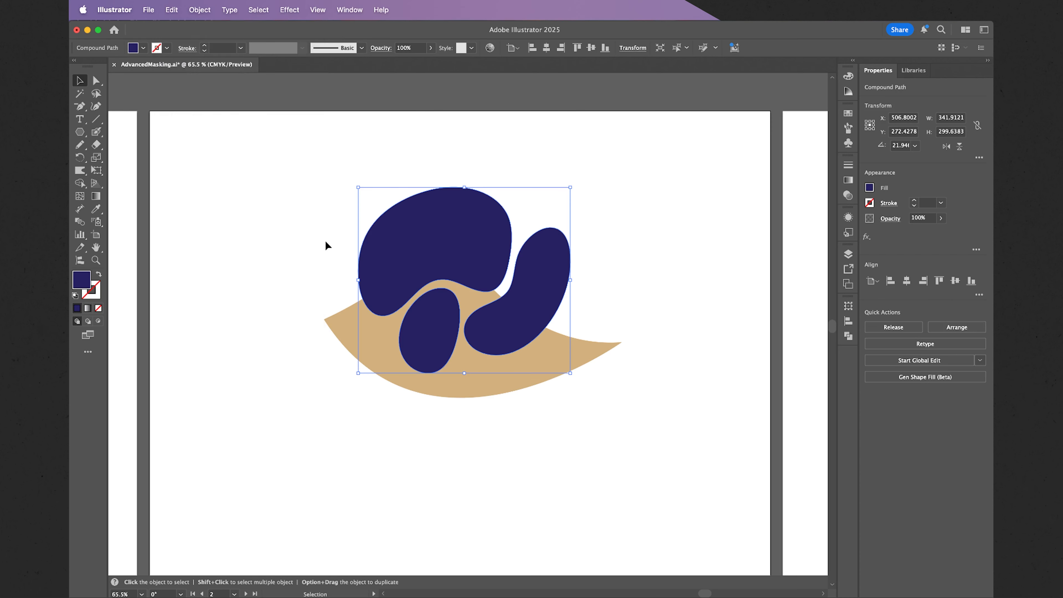
Make a clipping mask from the pasted navy compound path and the tan dune, and deselect the result.
left_click(341, 320, "shift")
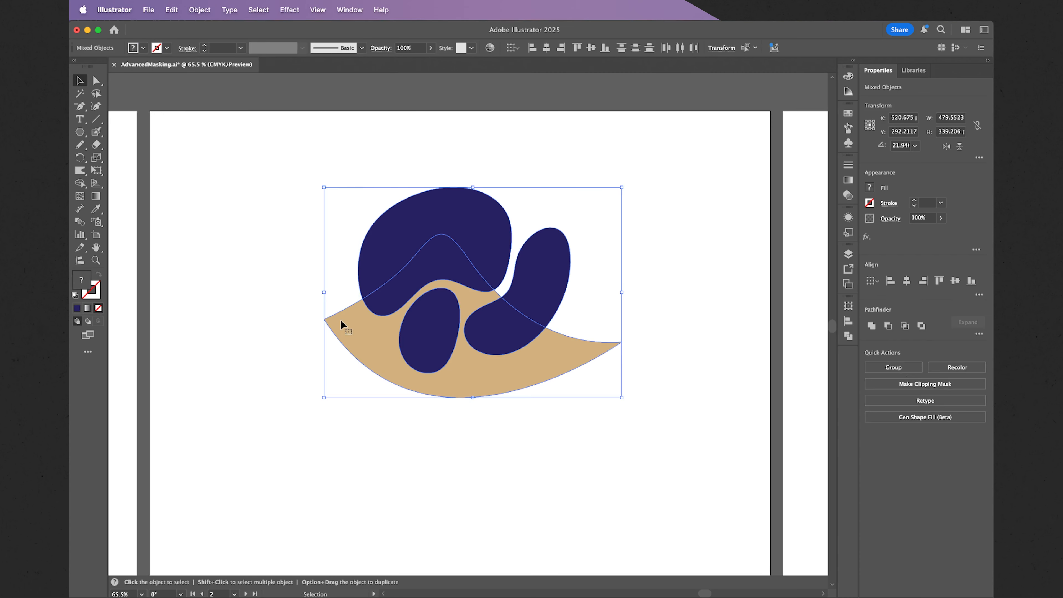
right_click(426, 268)
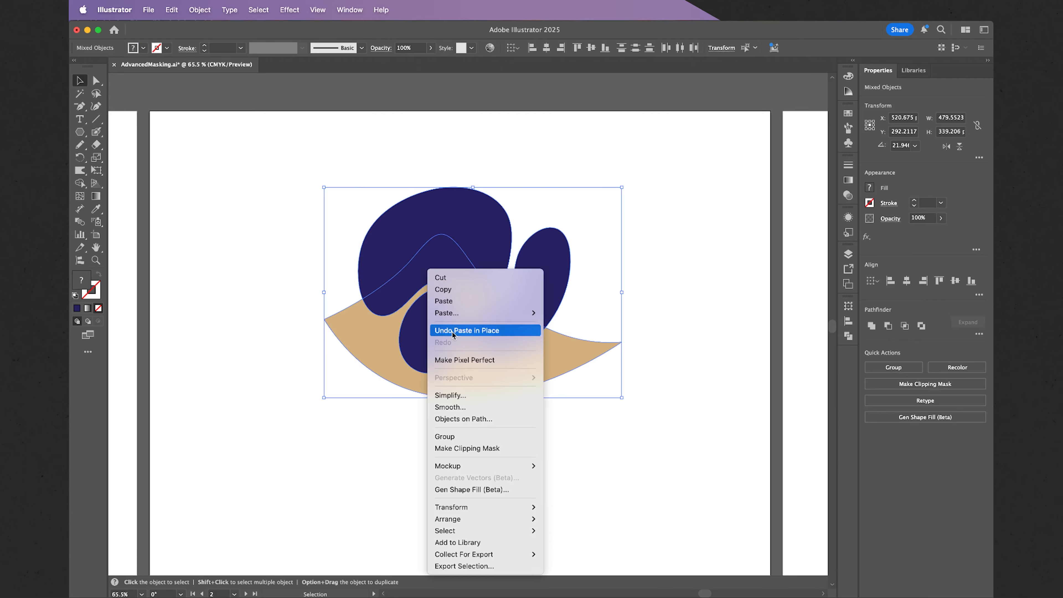
left_click(464, 444)
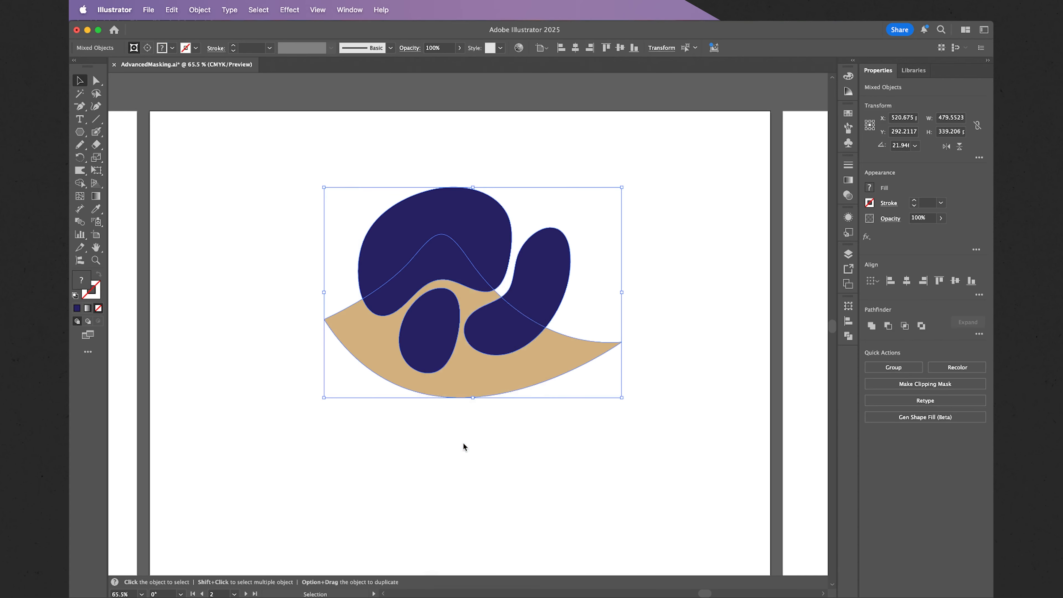
left_click(539, 444)
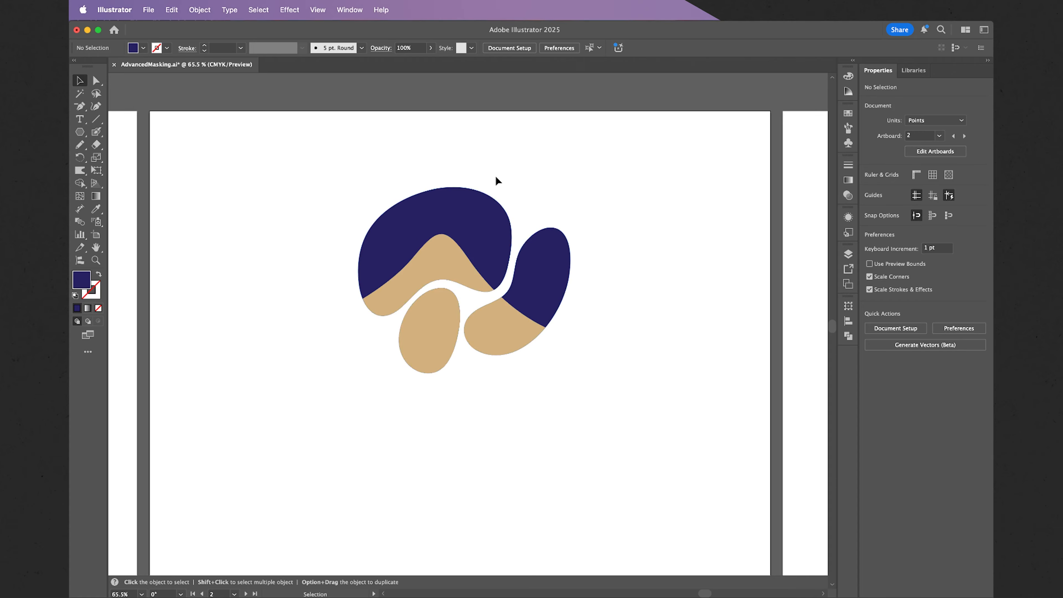
scroll(495, 180, "down", 3)
scroll(495, 180, "right", 2)
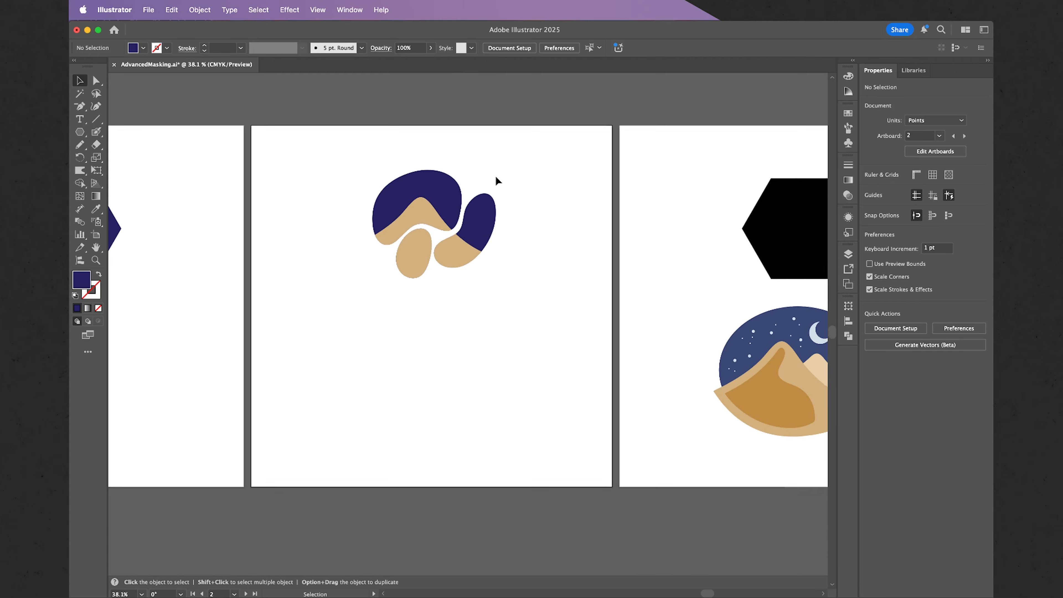
On the third artboard, select the sky ellipse, dune shapes and moon one by one to examine how the scene is built.
scroll(495, 180, "right", 5)
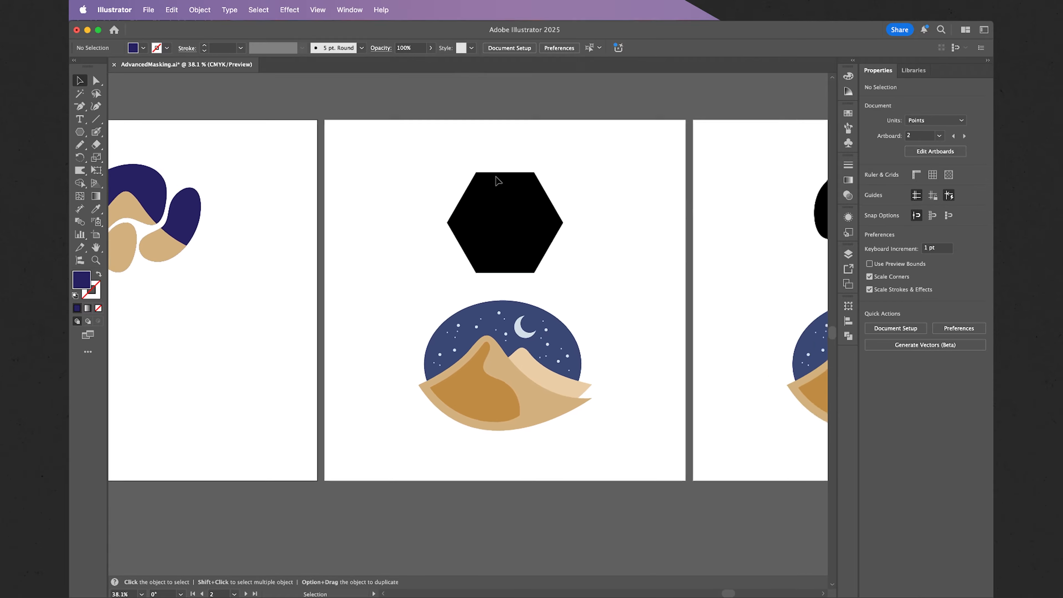
scroll(498, 181, "right", 1)
scroll(577, 220, "up", 5)
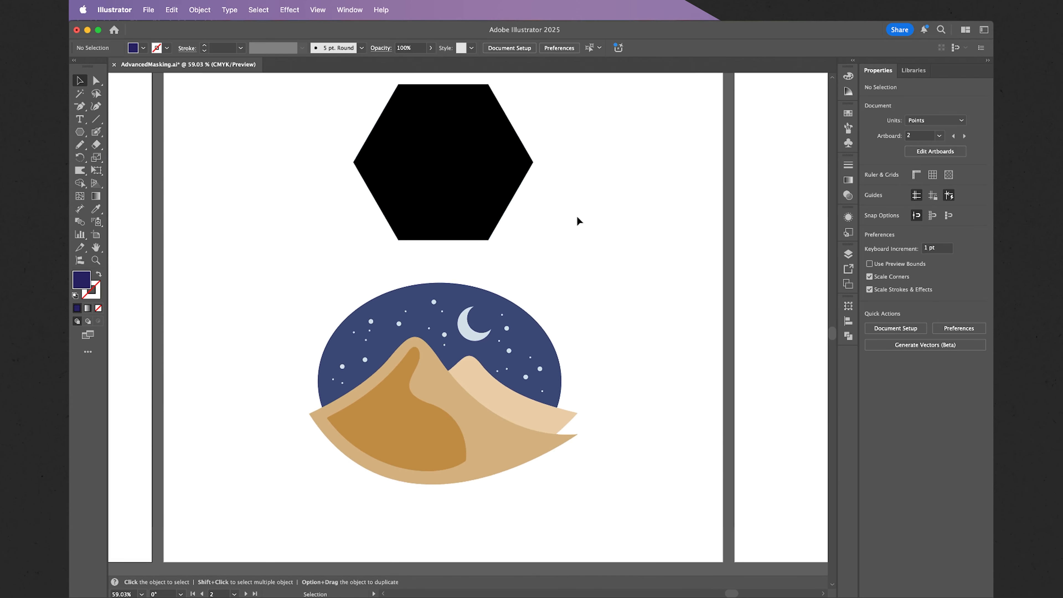
scroll(576, 221, "up", 1)
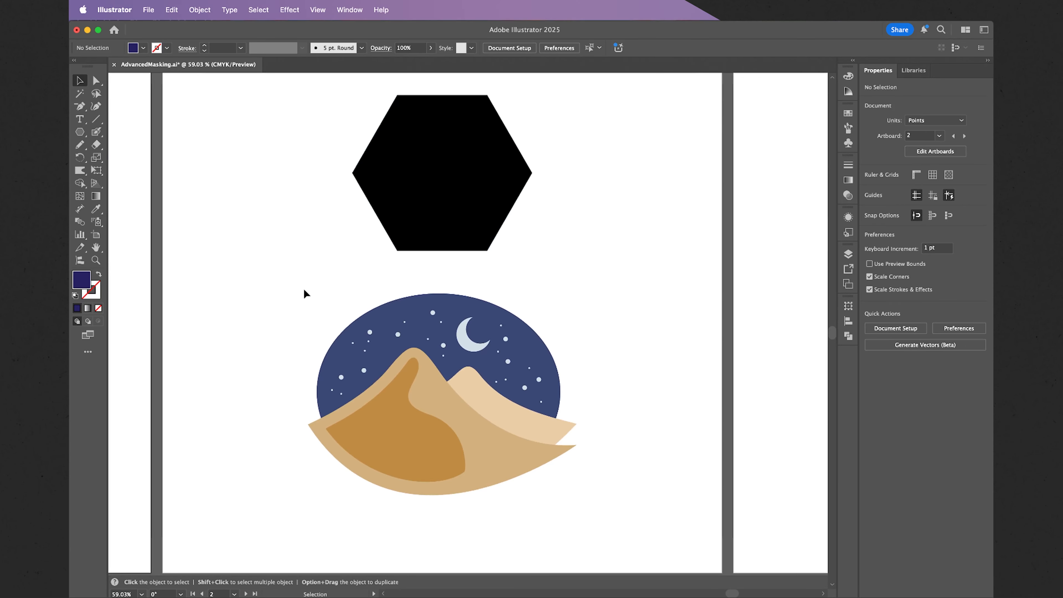
left_click(365, 319)
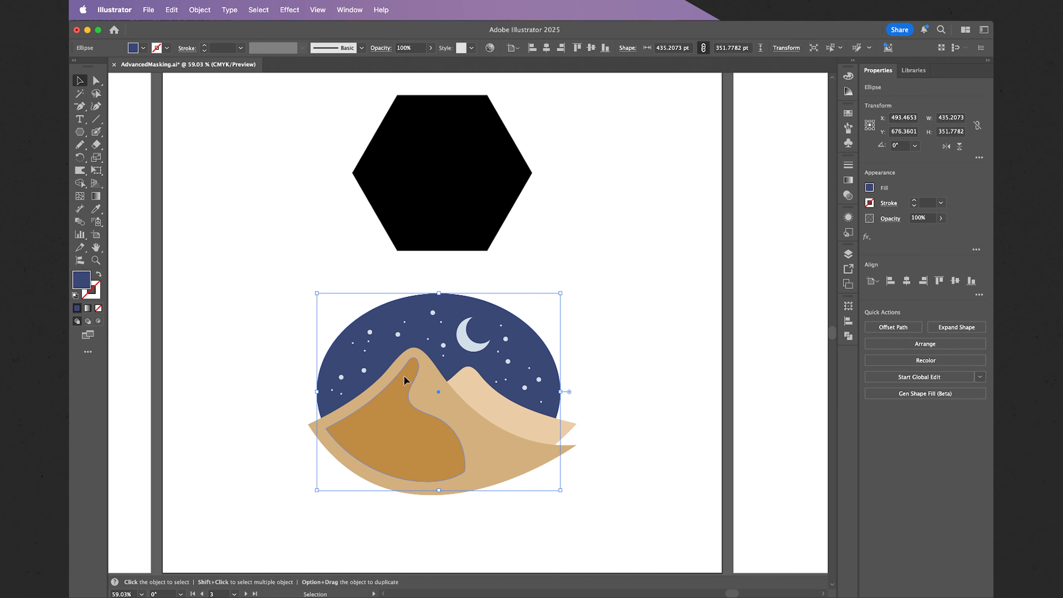
left_click(411, 369)
left_click(451, 404)
left_click(491, 403)
left_click(471, 348)
left_click(566, 300)
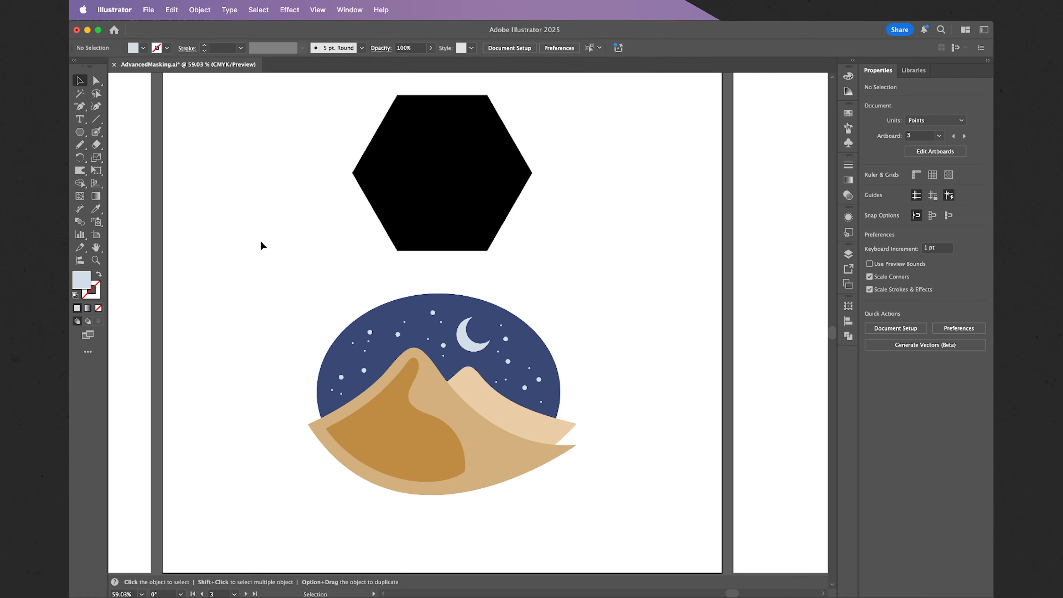
Group all the shapes of the night-sky dune scene below the hexagon and deselect the group.
left_click_drag(283, 273, 625, 520)
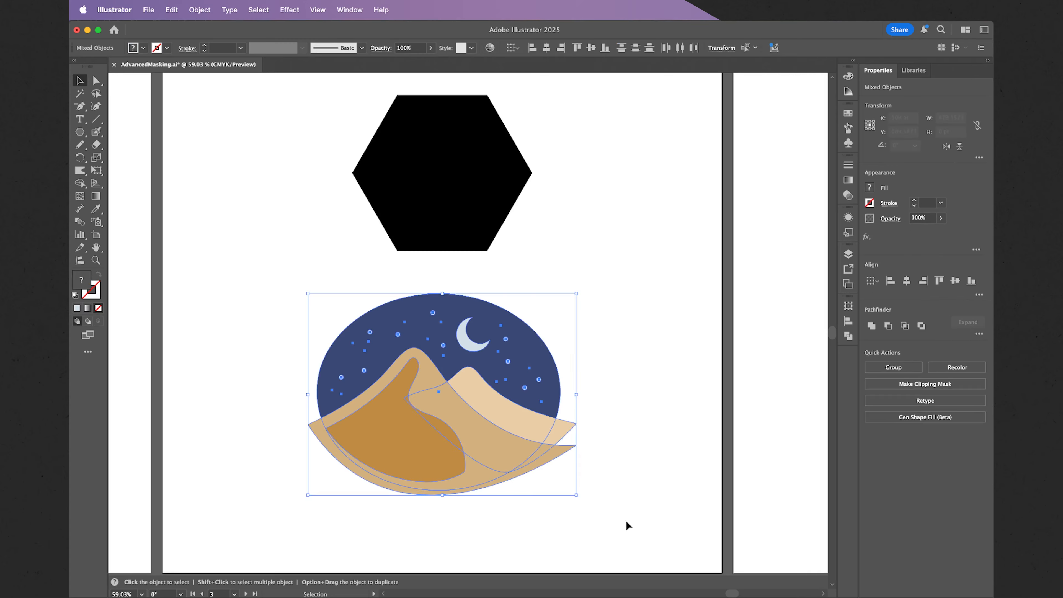
right_click(518, 426)
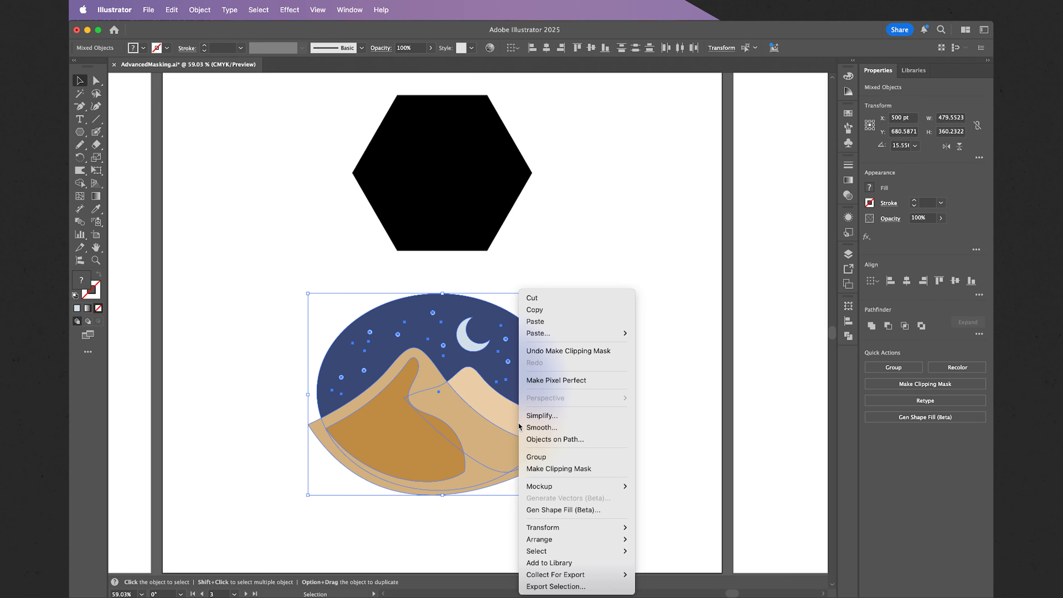
left_click(543, 457)
left_click(611, 452)
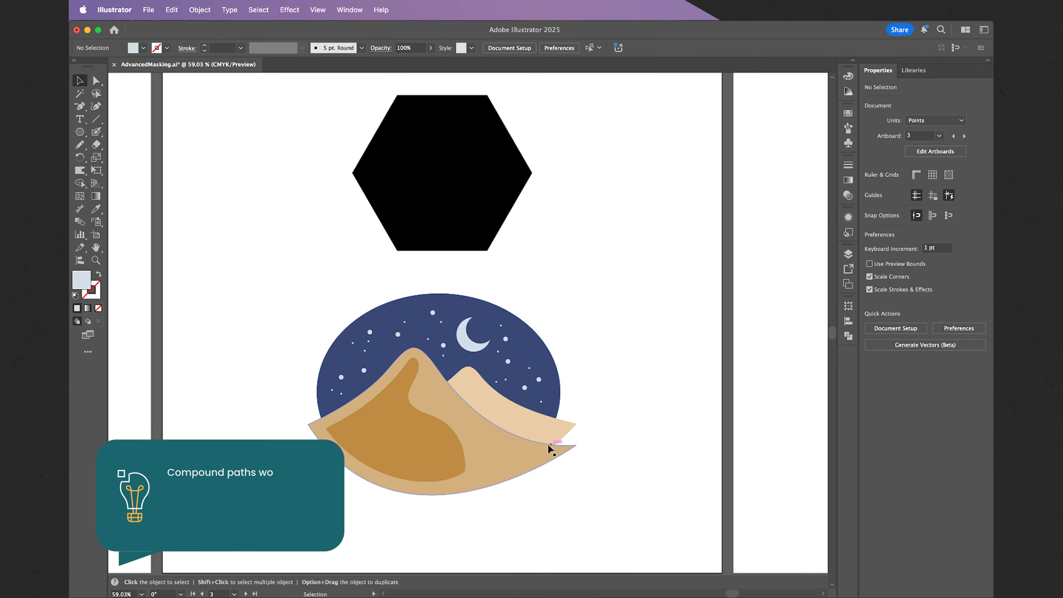
Move the grouped dune scene up over the black hexagon and send it to the back.
left_click(490, 447)
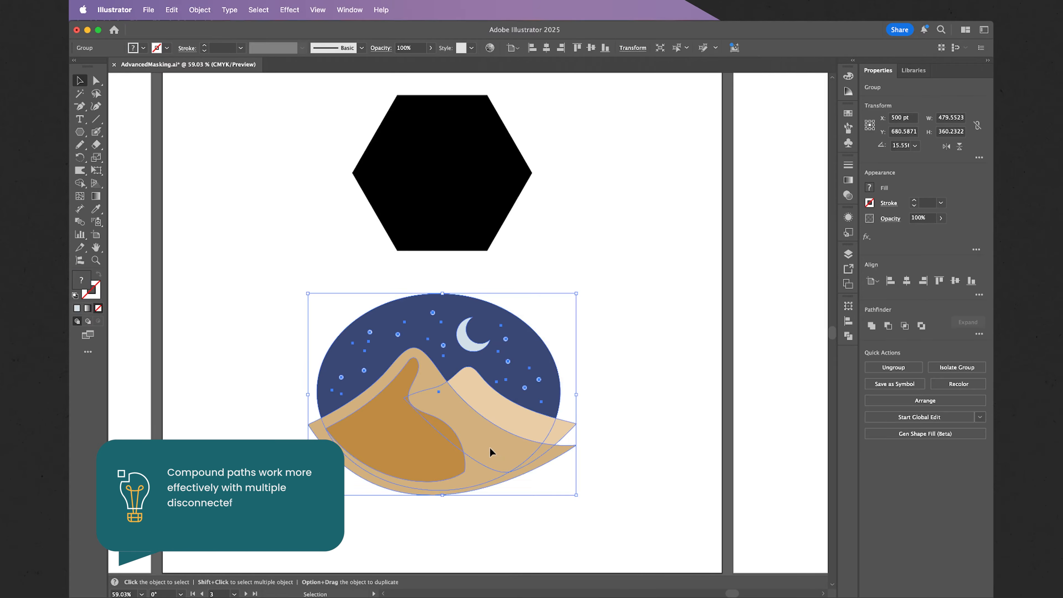
left_click_drag(491, 448, 500, 234)
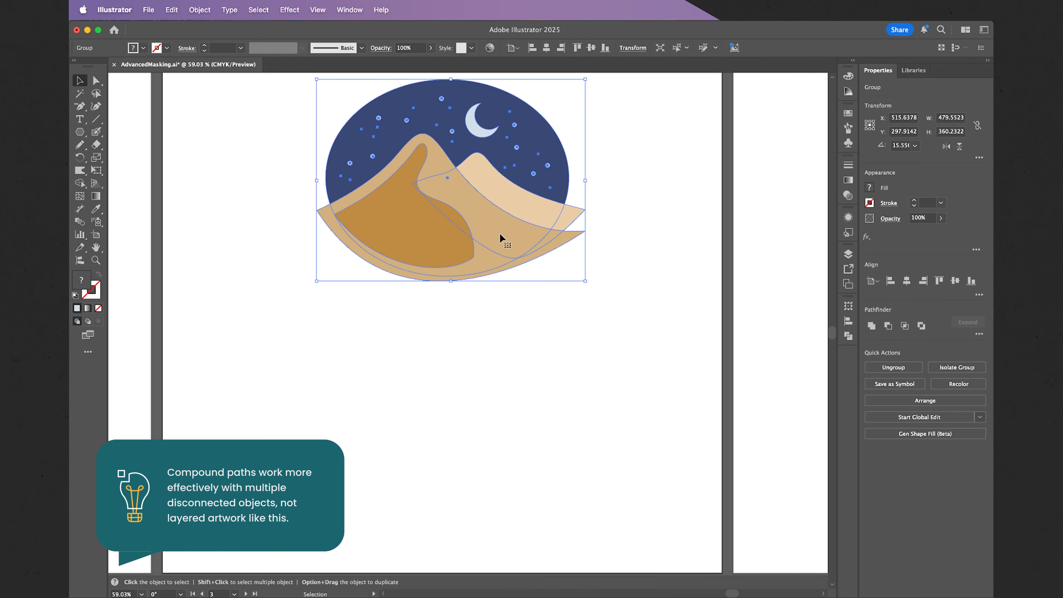
left_click(199, 9)
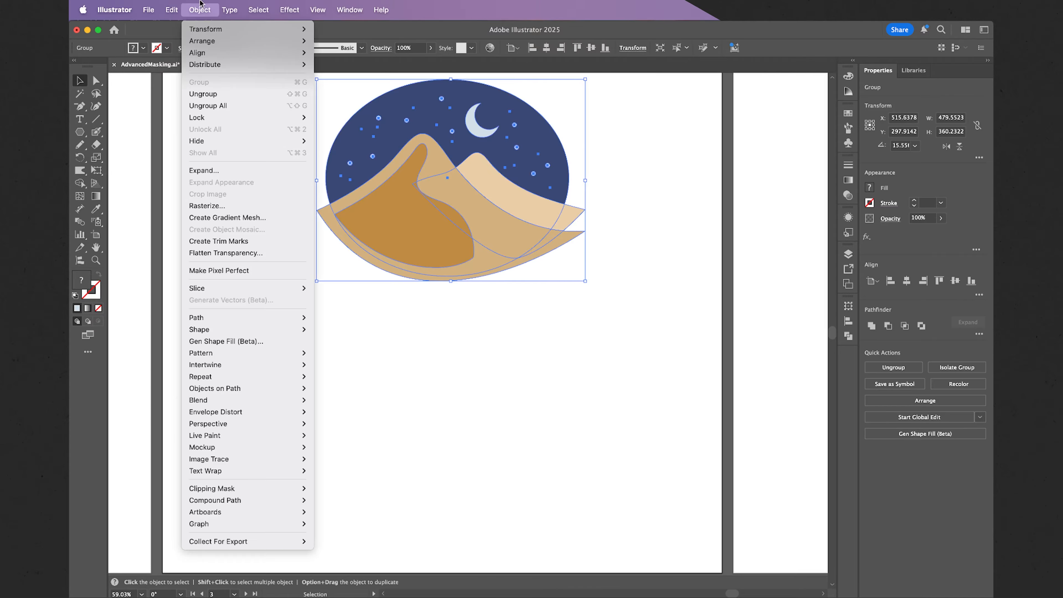
mouse_move(229, 42)
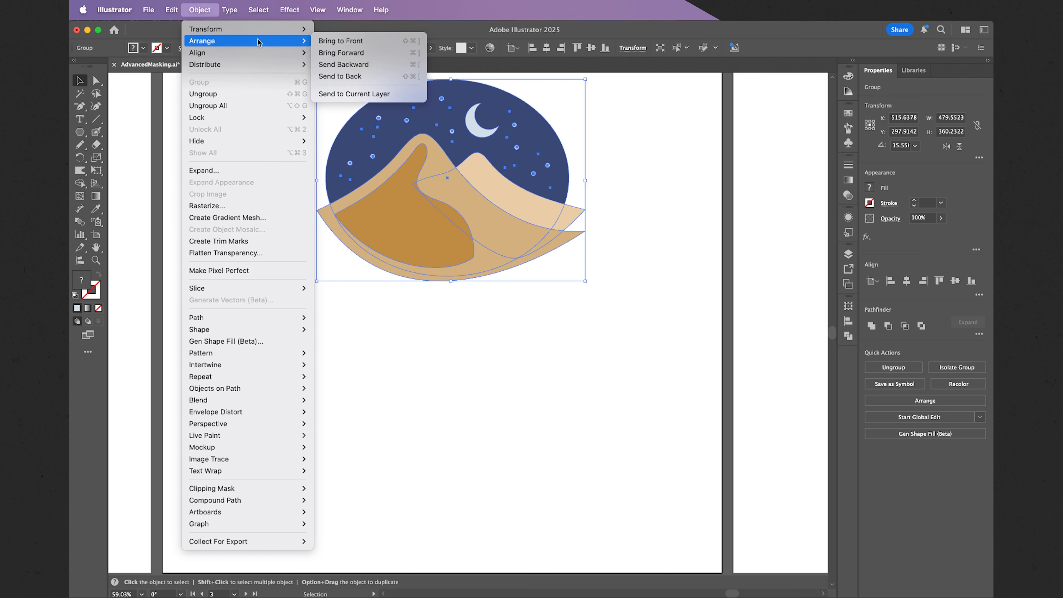
left_click(344, 76)
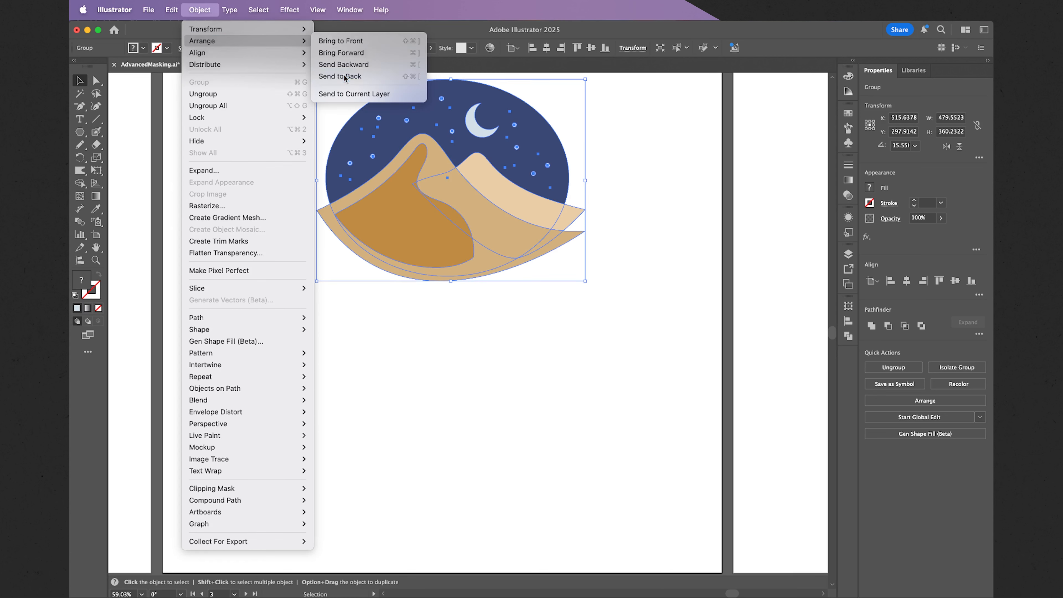
scroll(617, 159, "up", 1)
scroll(616, 155, "up", 2)
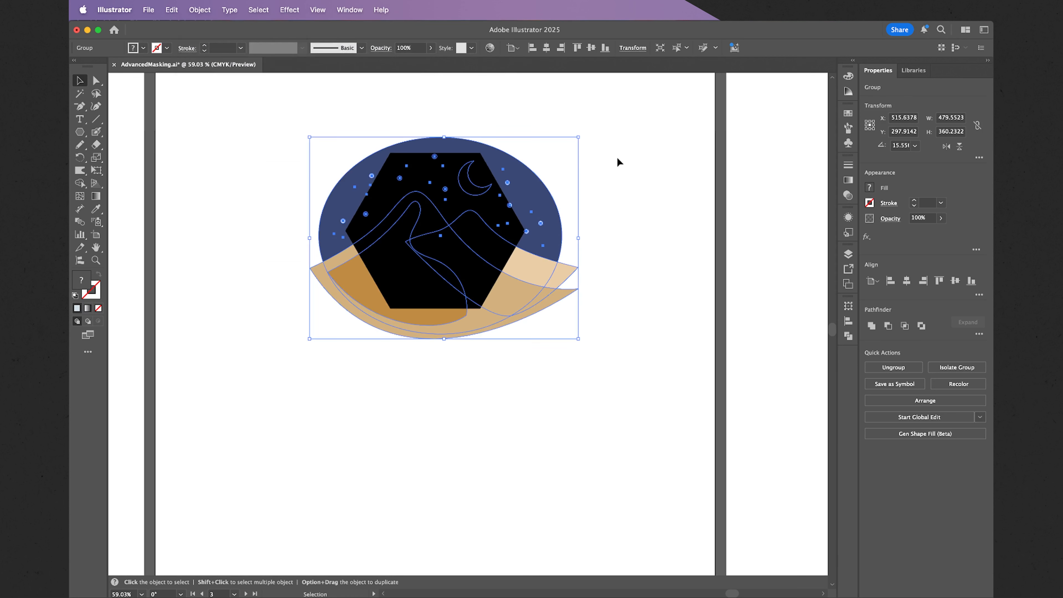
Make a clipping mask from the black hexagon and the grouped dune scene, and deselect the result.
left_click(610, 144)
left_click_drag(597, 123, 287, 360)
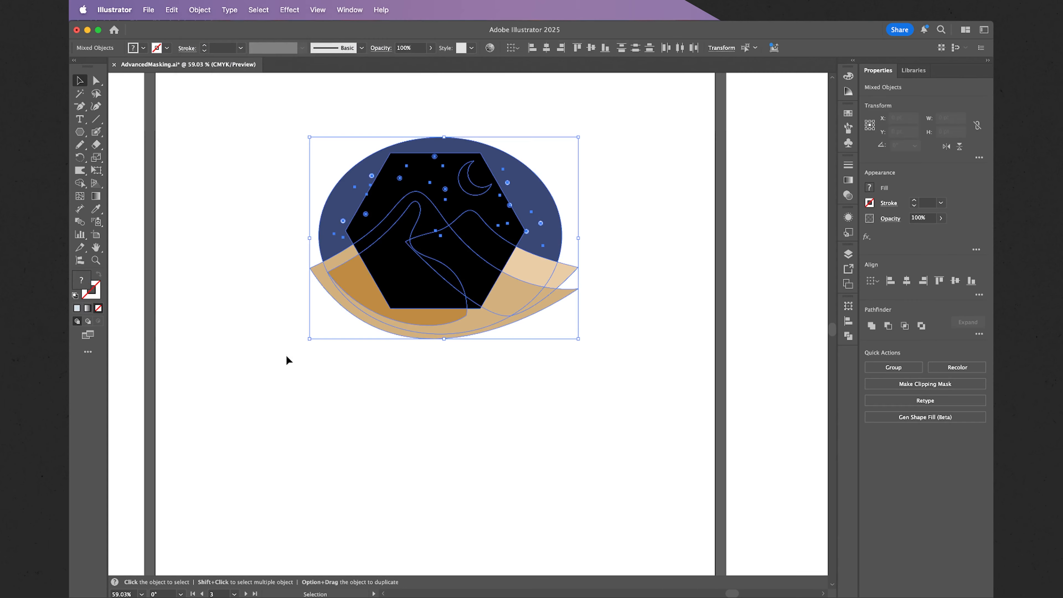
right_click(398, 264)
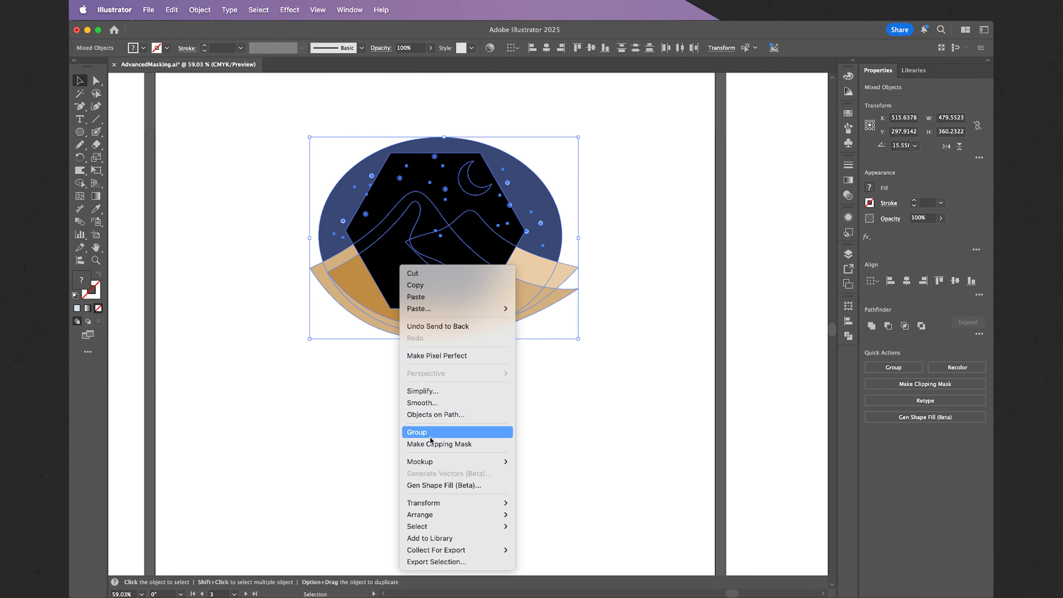
left_click(414, 443)
scroll(460, 369, "up", 2)
left_click(536, 321)
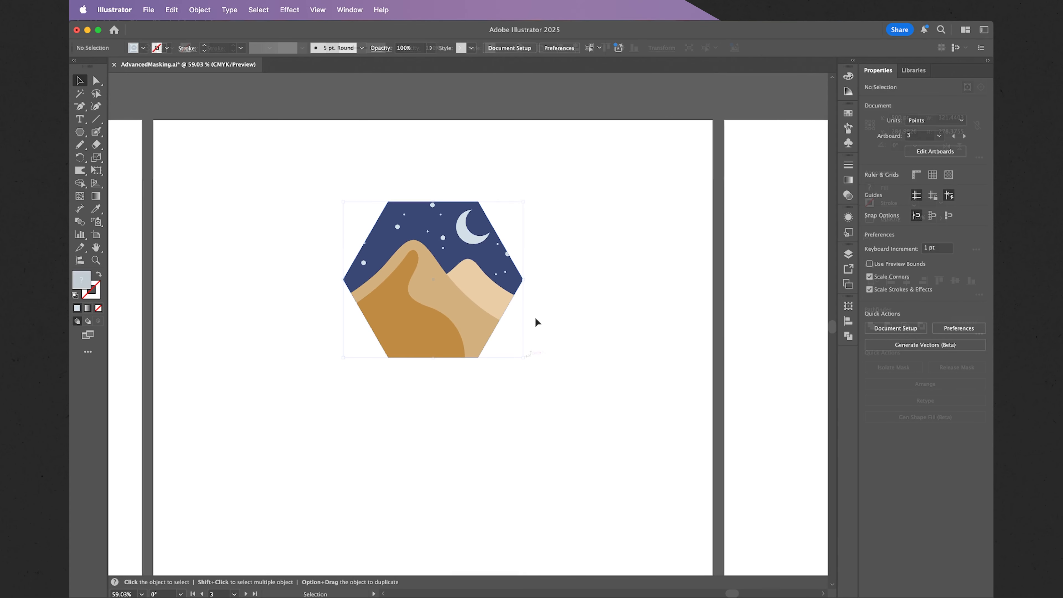
Isolate the hexagon clip group and shift the scene left inside it to about X 486 pt, Y 304 pt.
left_click(508, 309)
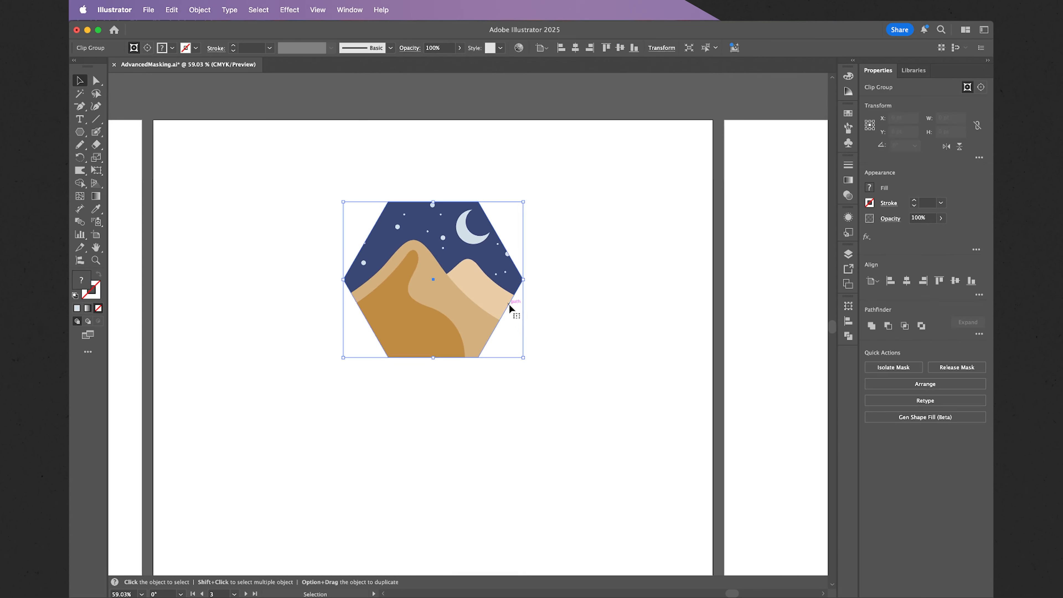
double_click(446, 293)
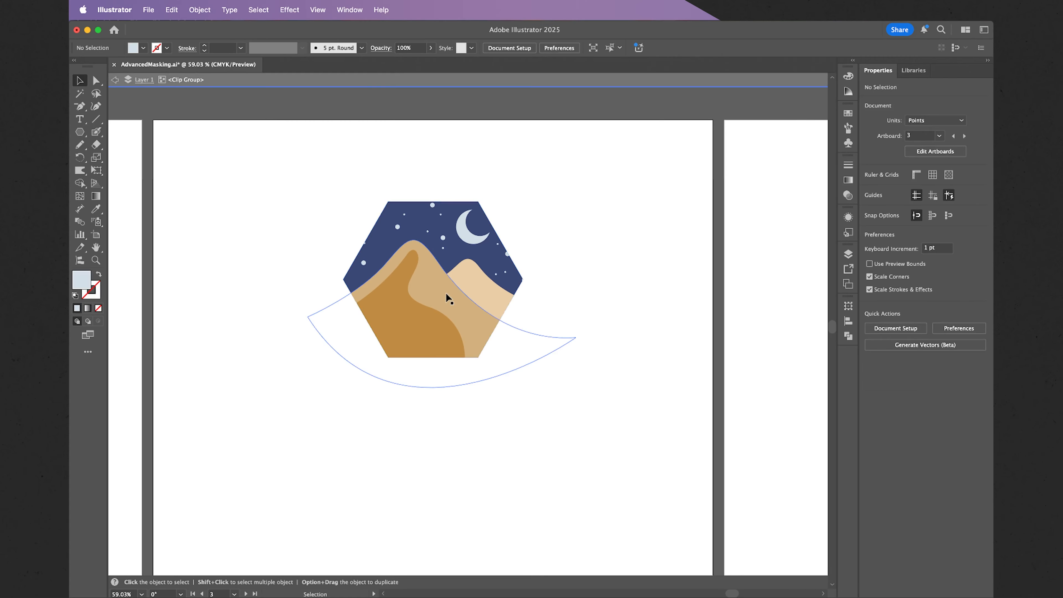
left_click_drag(447, 298, 430, 297)
scroll(441, 206, "up", 3)
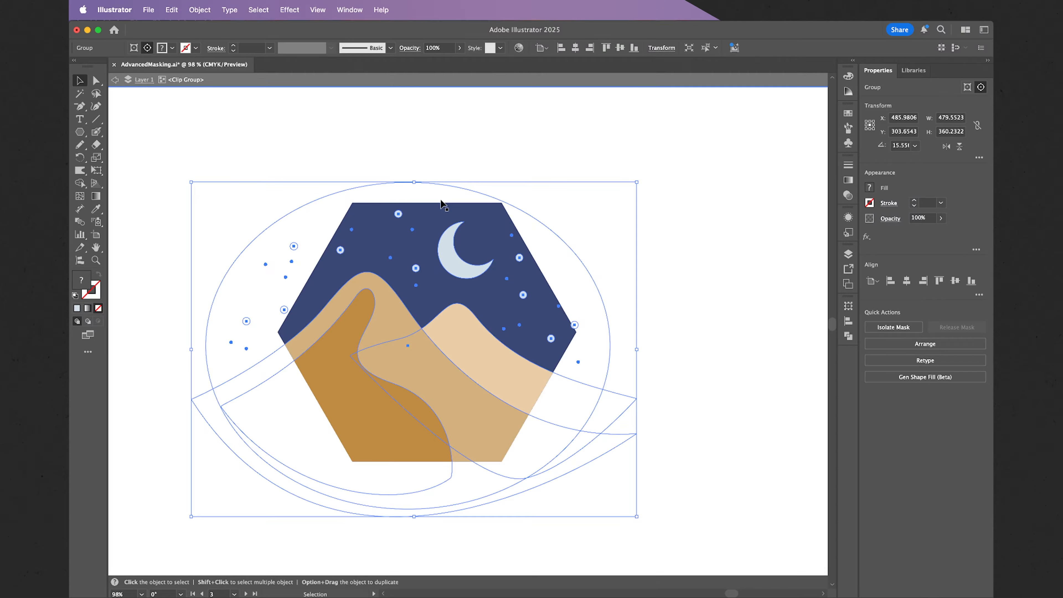
Isolate the scene group inside the clip group and delete the stars near the hexagon's right-hand edges.
double_click(510, 238)
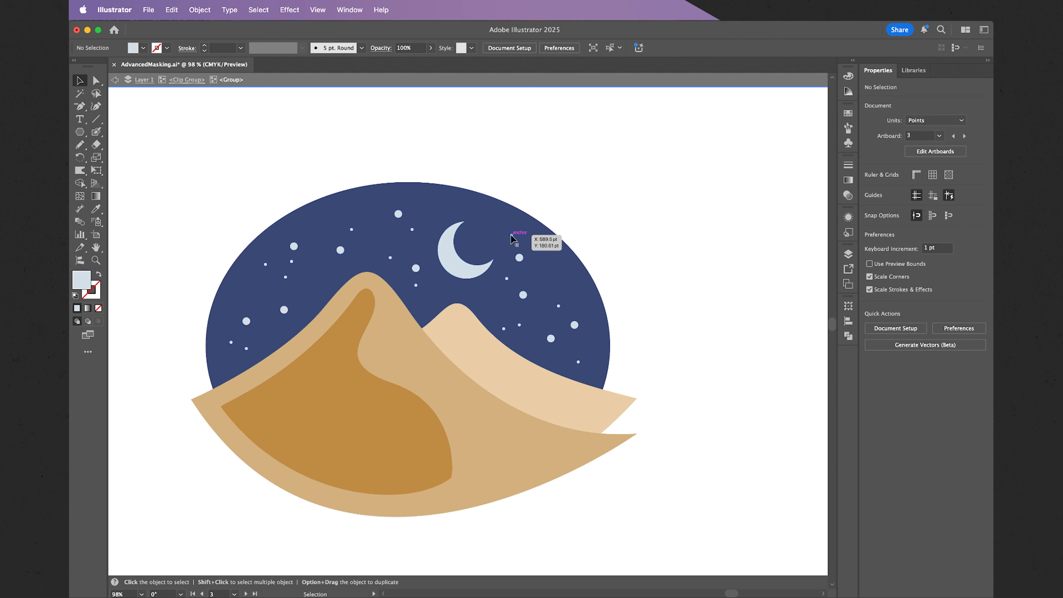
left_click(512, 237)
left_click_drag(513, 236, 561, 307)
key("Delete")
left_click(575, 325)
key("Delete")
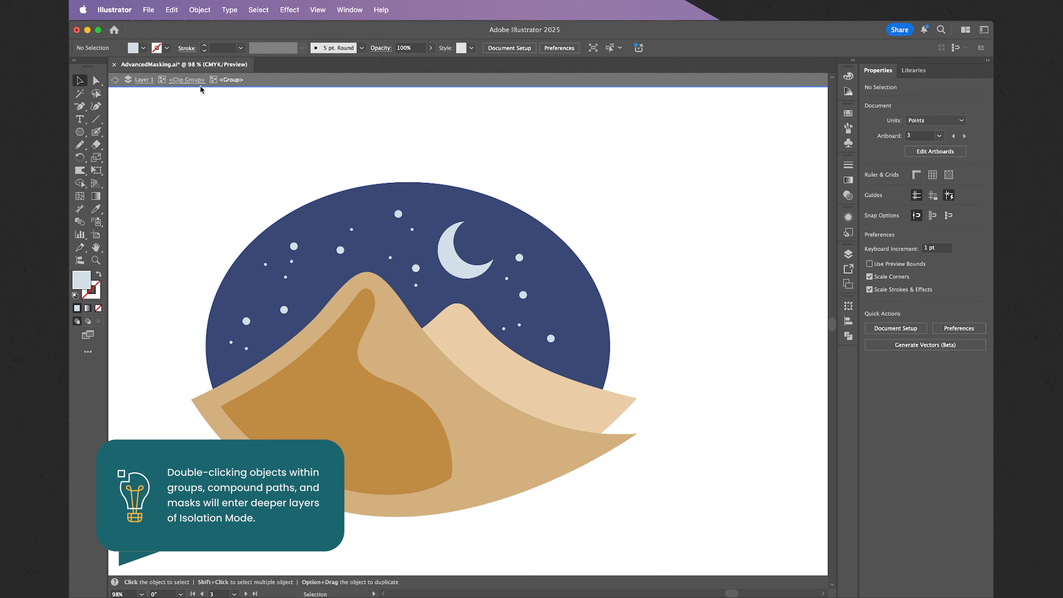
Go back up through the clip group and Layer 1, and exit isolation mode.
left_click(186, 80)
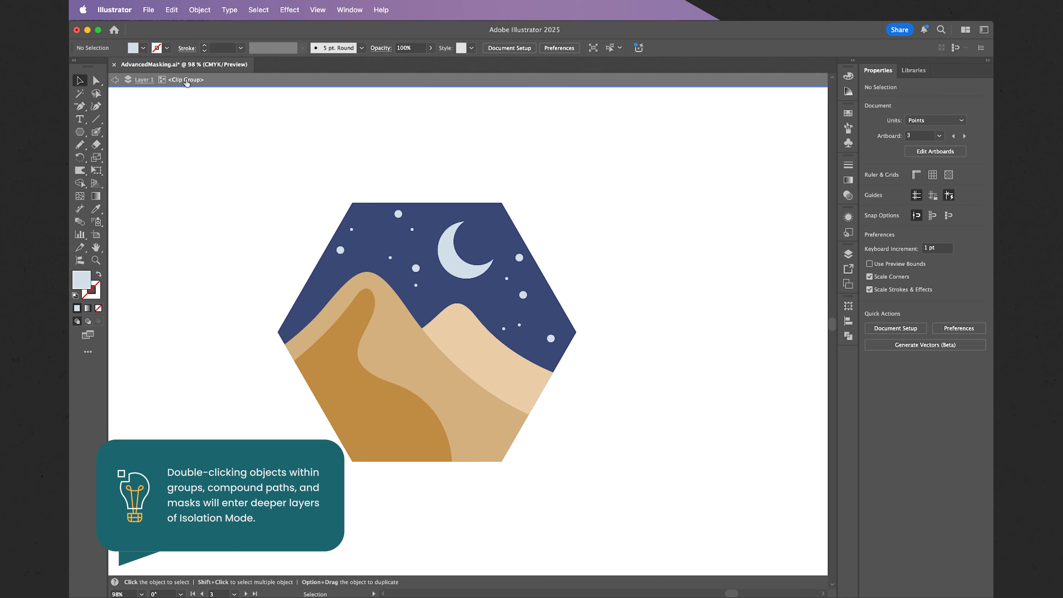
left_click(144, 80)
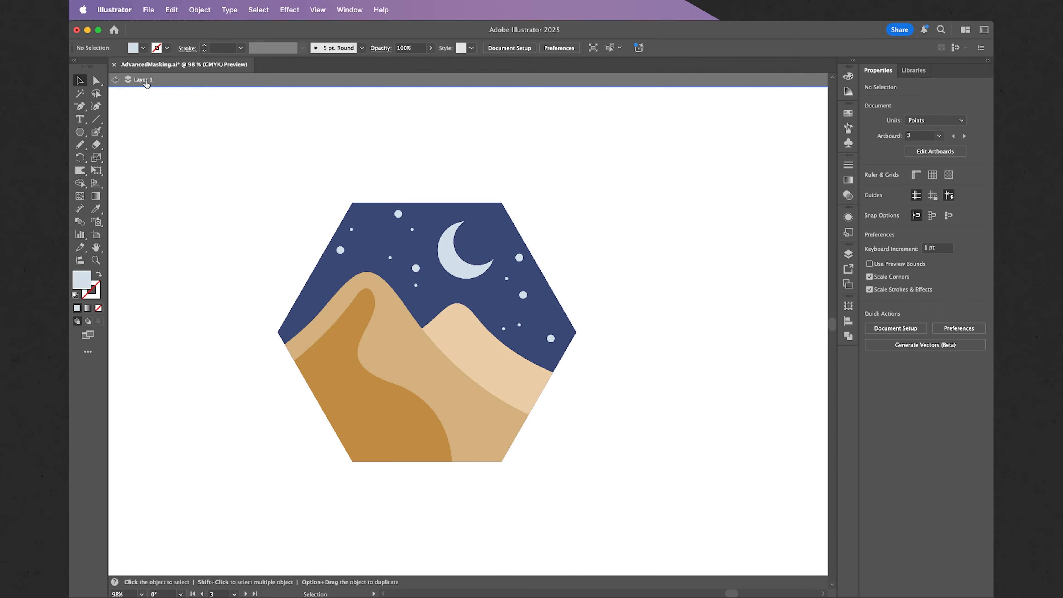
left_click(117, 81)
key("super+alt+0")
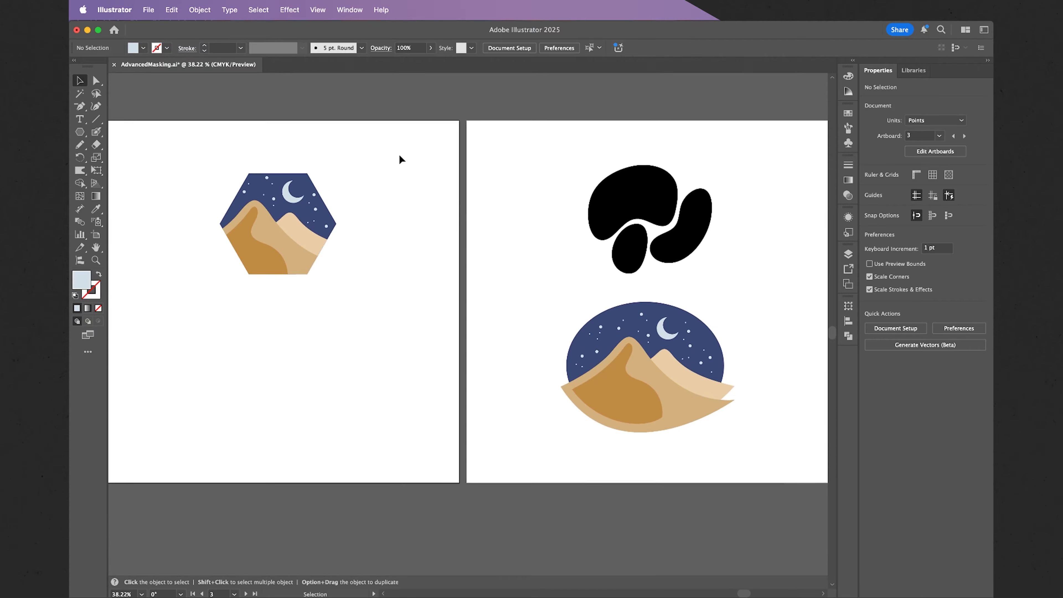
On the last artboard, group all the shapes of the dune scene below the three black shapes and deselect it.
scroll(398, 153, "right", 10)
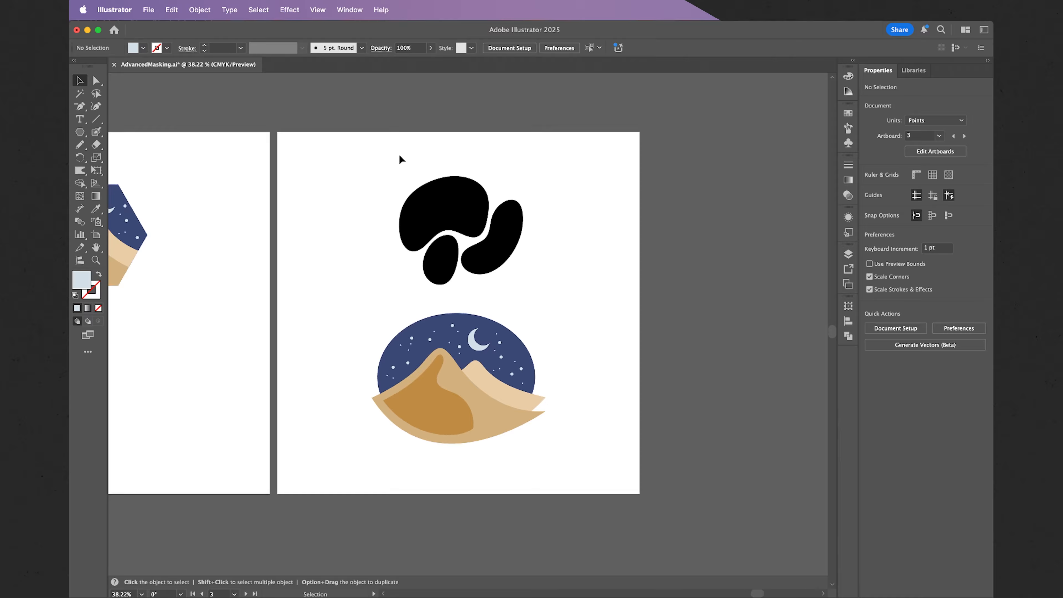
scroll(550, 277, "up", 3)
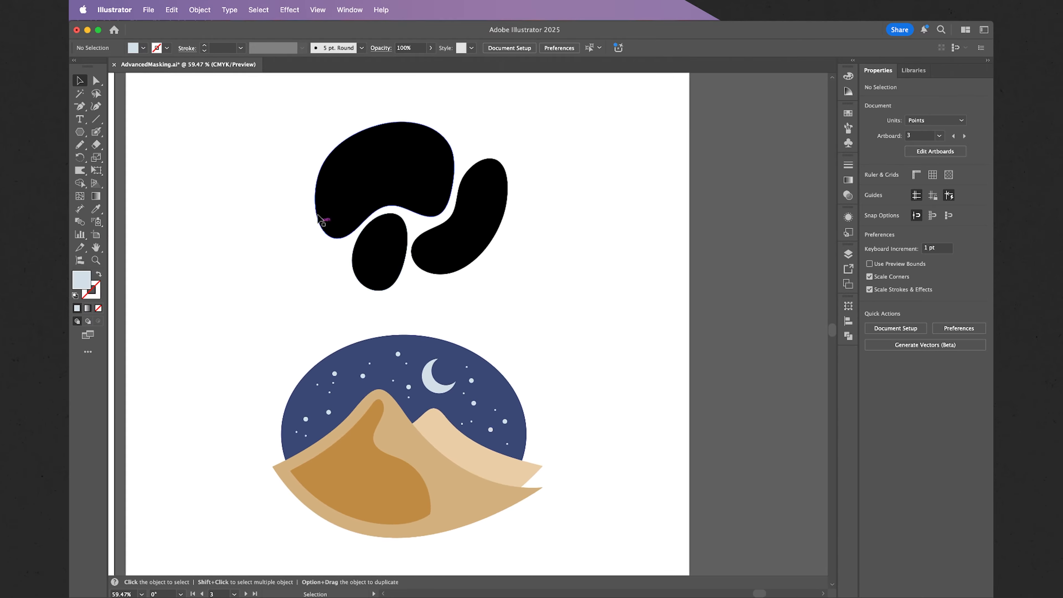
scroll(547, 294, "down", 3)
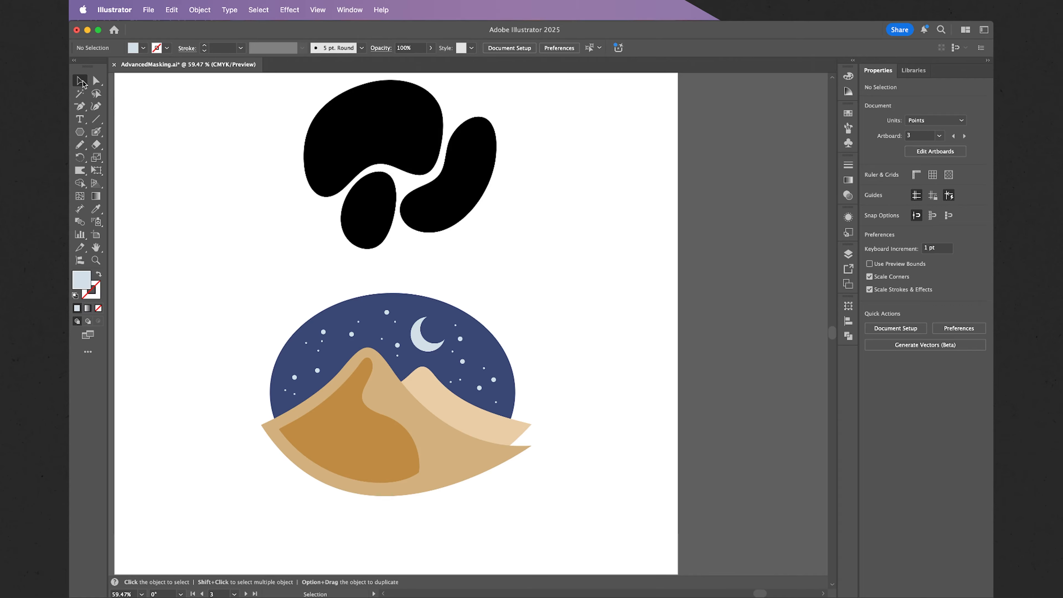
left_click(239, 284)
left_click_drag(237, 278, 594, 524)
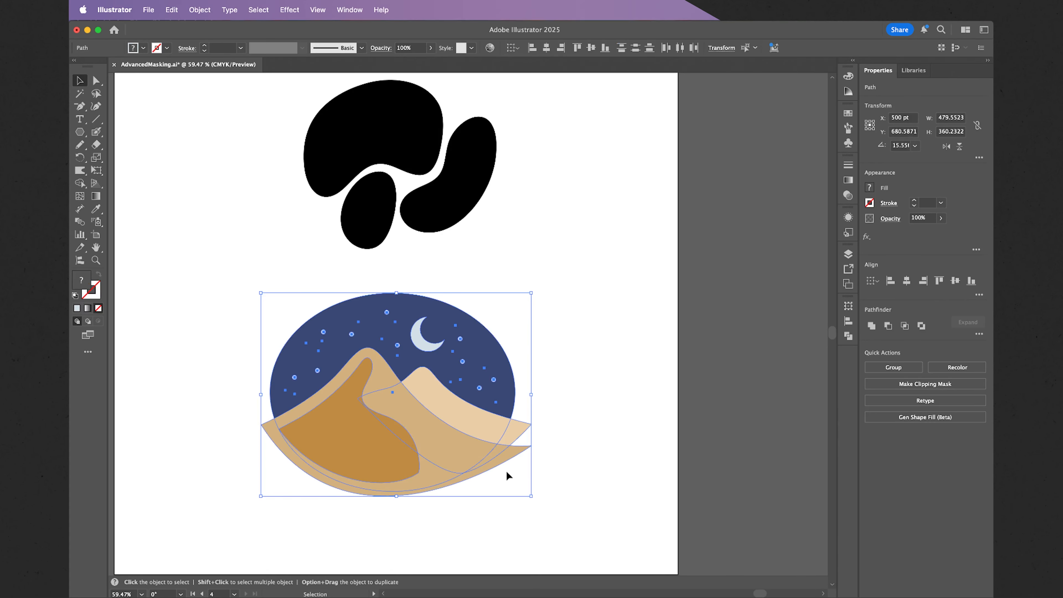
right_click(438, 435)
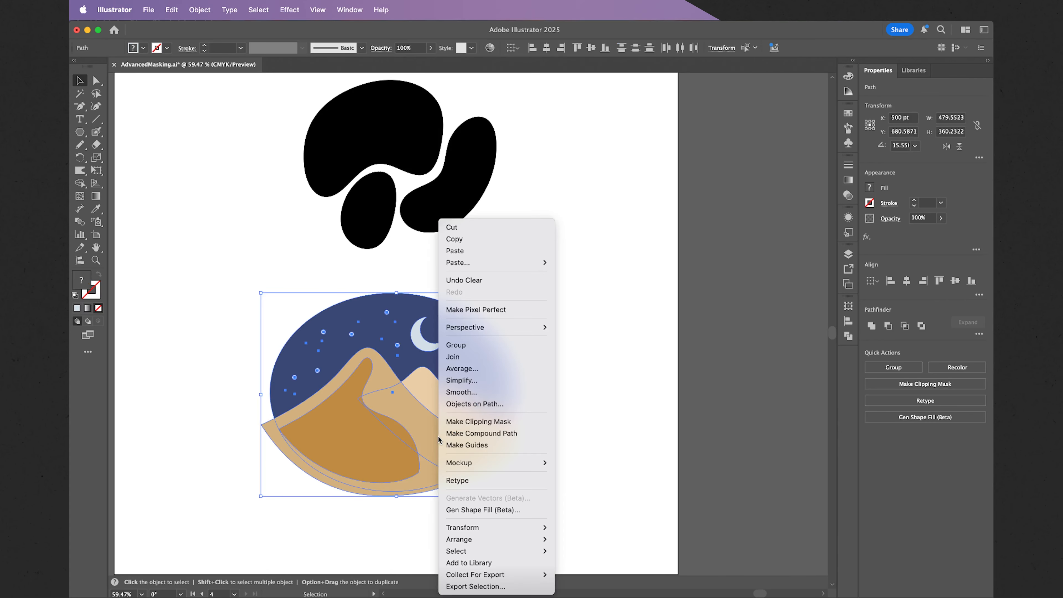
left_click(463, 350)
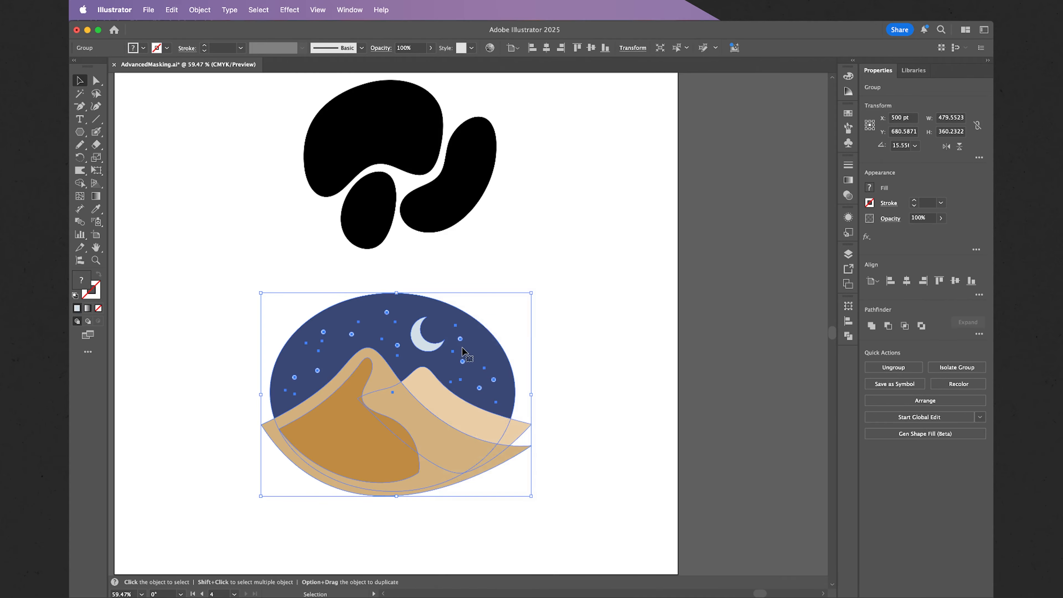
left_click(545, 282)
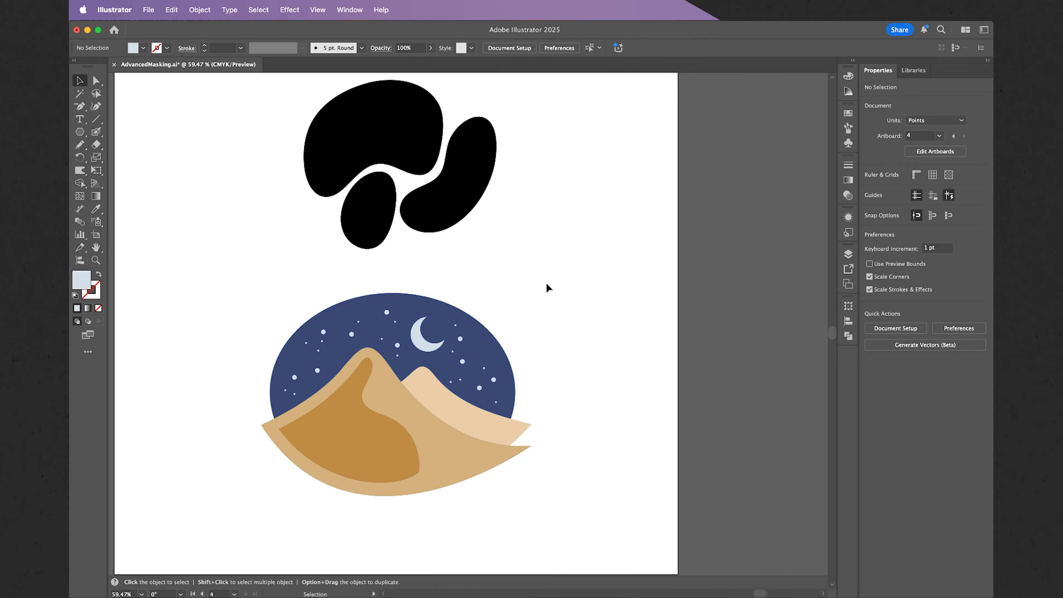
Combine the three black shapes above the dune scene into one compound path and deselect it.
scroll(546, 281, "up", 3)
scroll(546, 282, "left", 2)
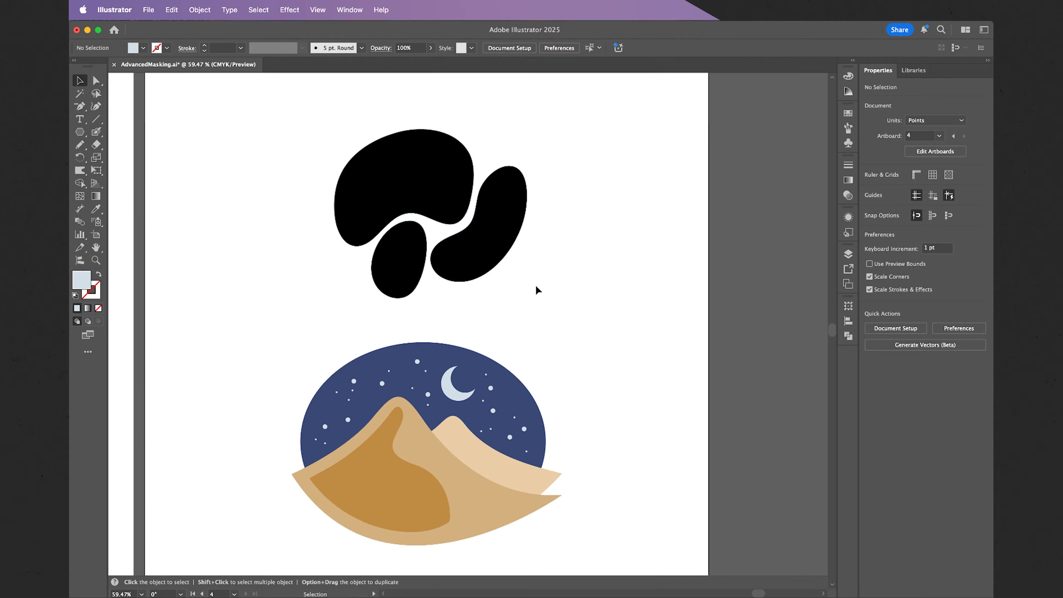
left_click_drag(535, 287, 314, 142)
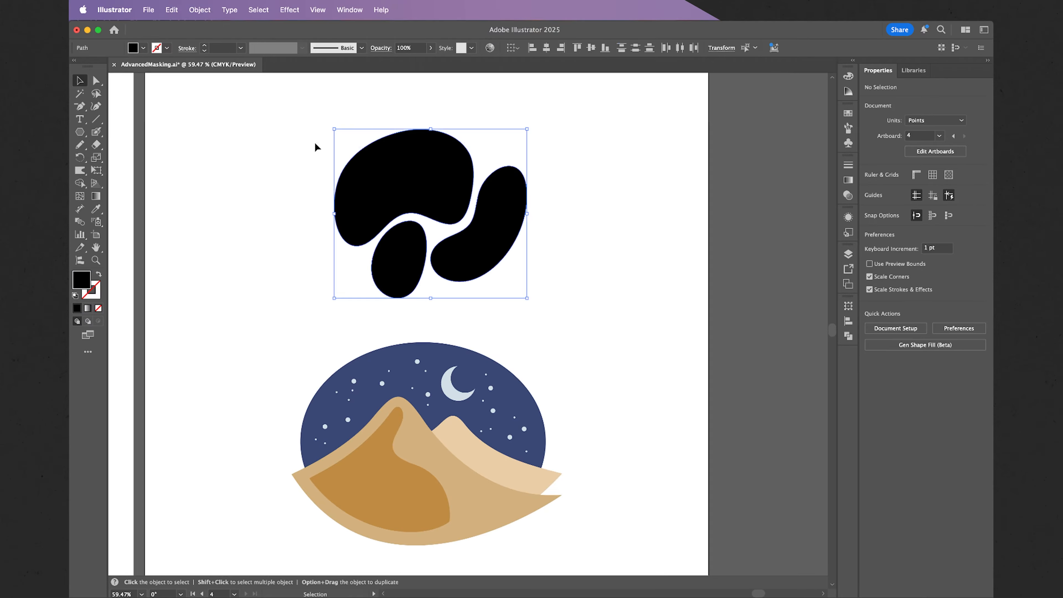
right_click(416, 174)
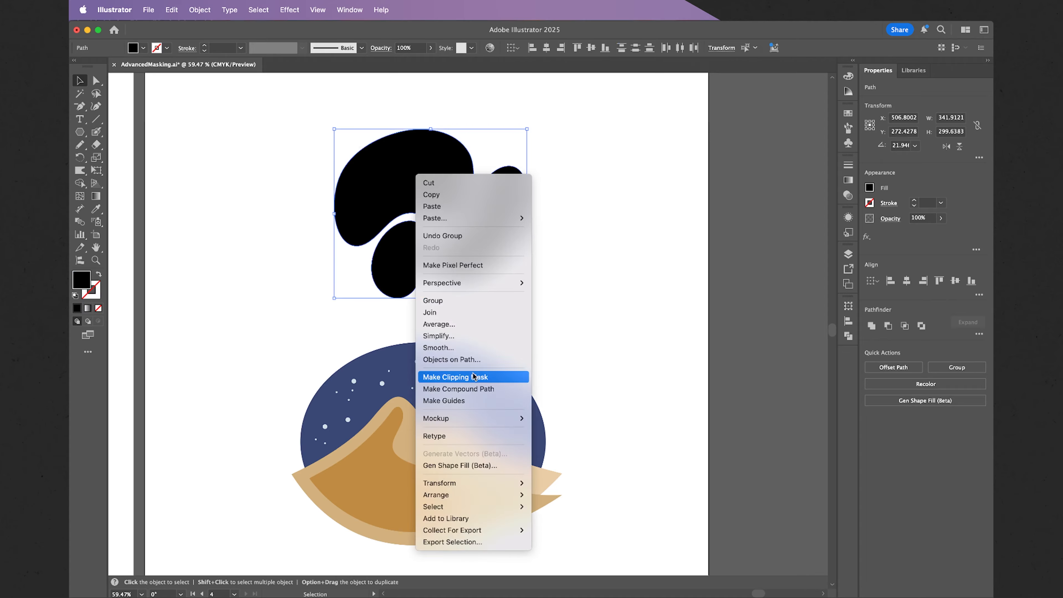
left_click(474, 389)
left_click(582, 361)
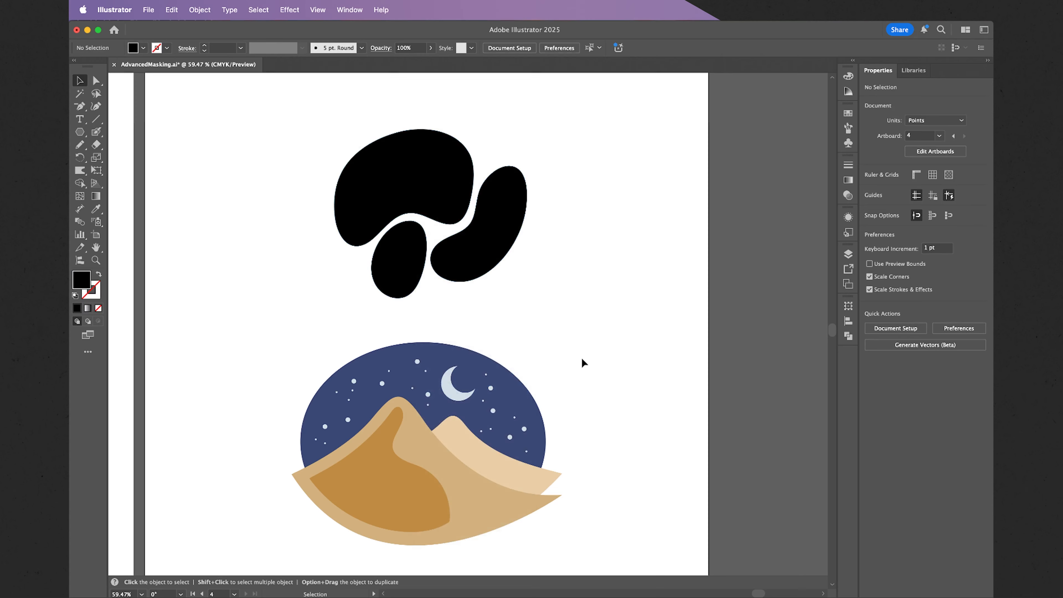
Move the grouped dune scene up over the black compound path to about X 516 pt, Y 285 pt, and send it to the back.
left_click(461, 472)
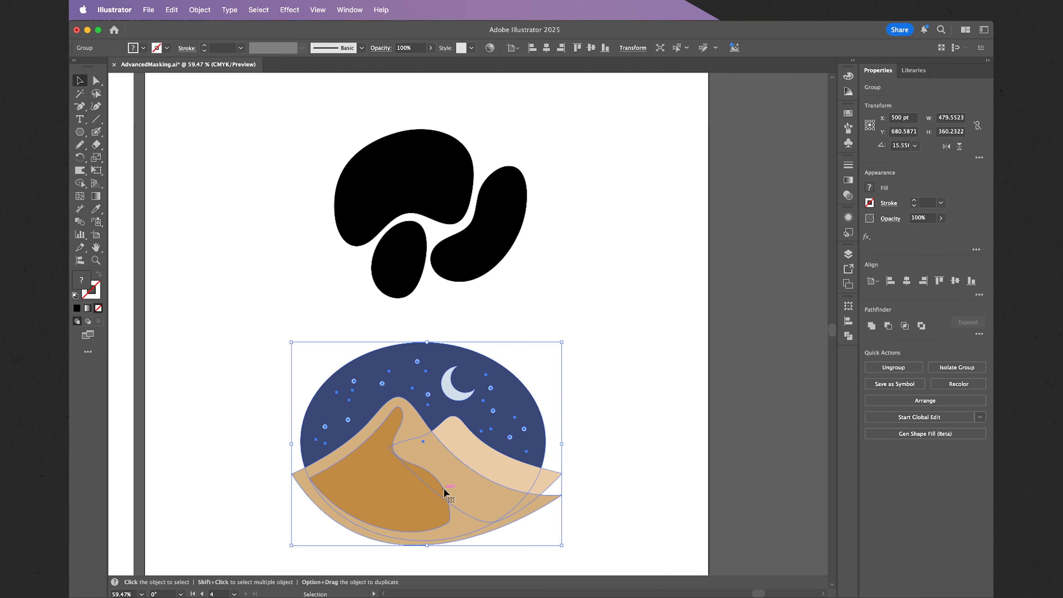
left_click_drag(446, 485, 451, 263)
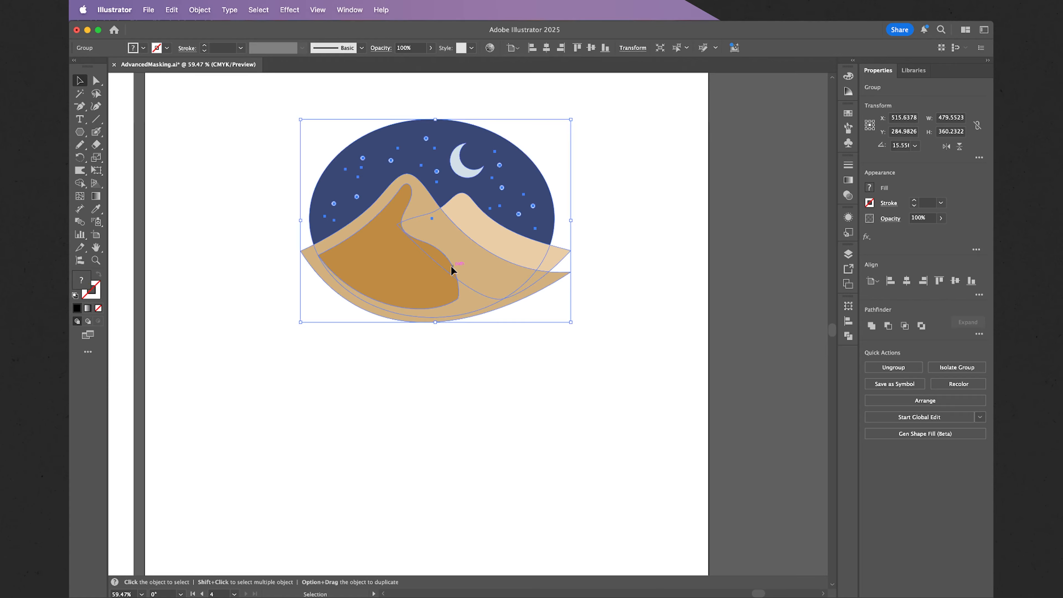
left_click(201, 9)
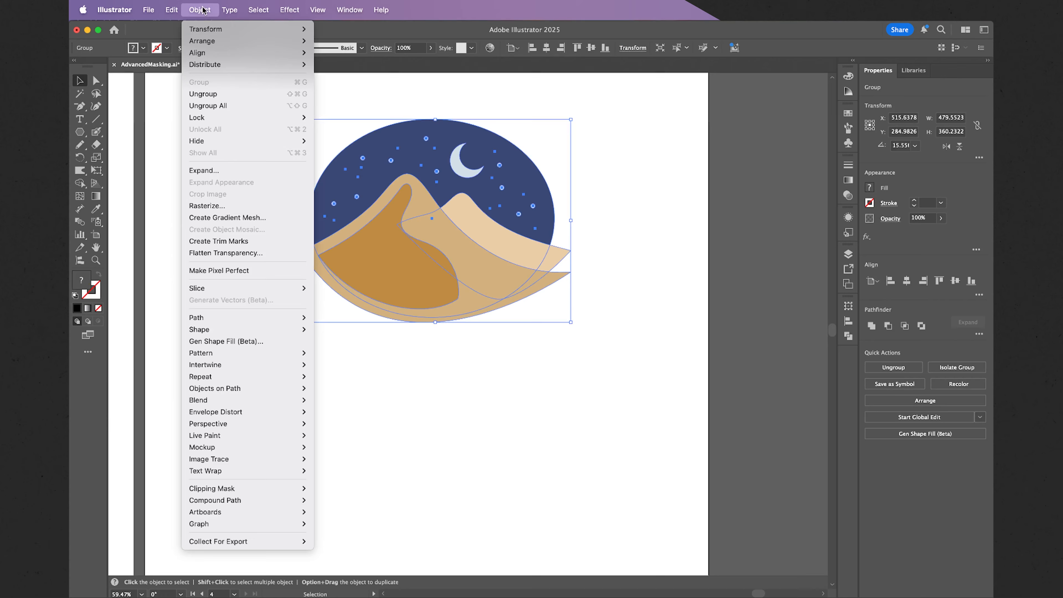
mouse_move(243, 43)
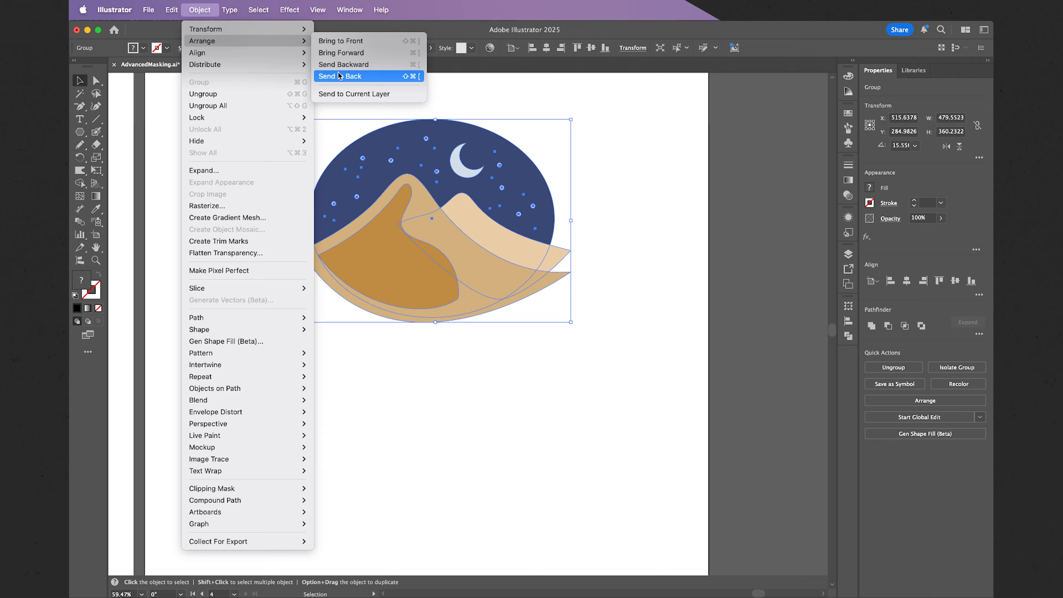
left_click(346, 78)
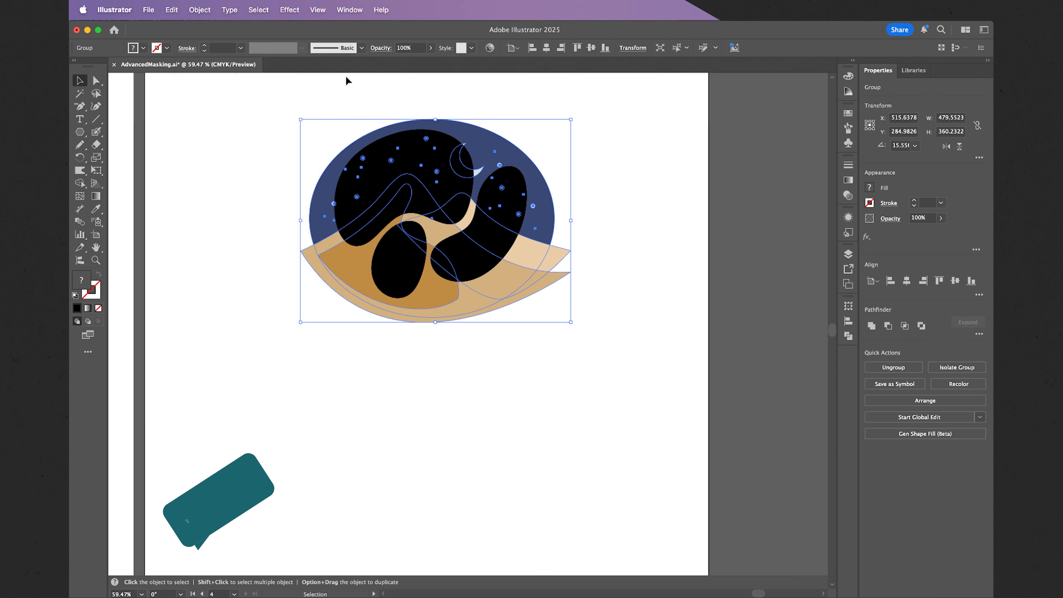
left_click(601, 152)
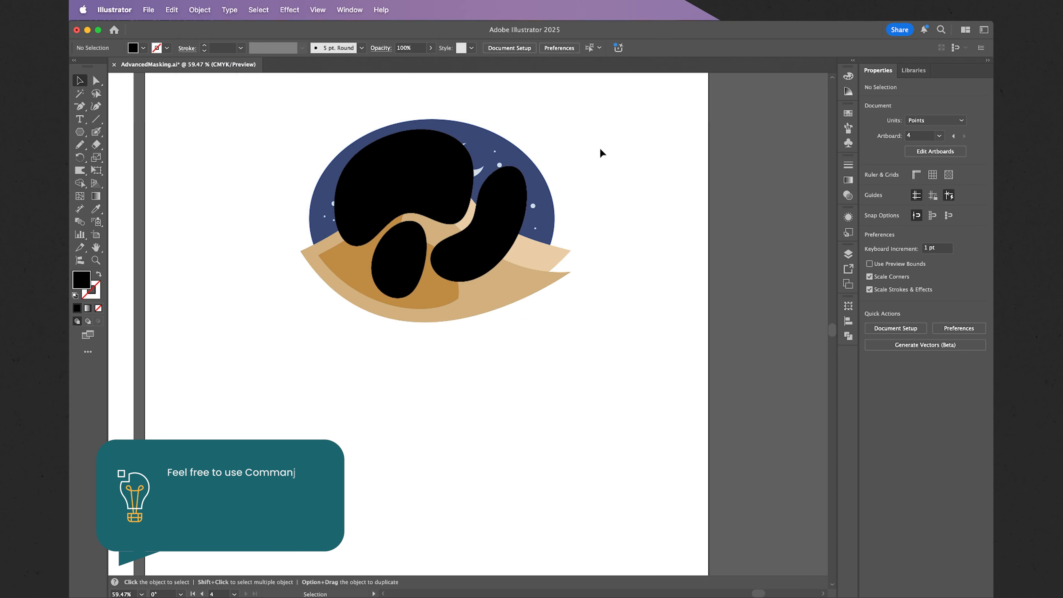
Make a clipping mask from the black compound path and the dune scene group, and deselect the result.
left_click_drag(583, 112, 261, 350)
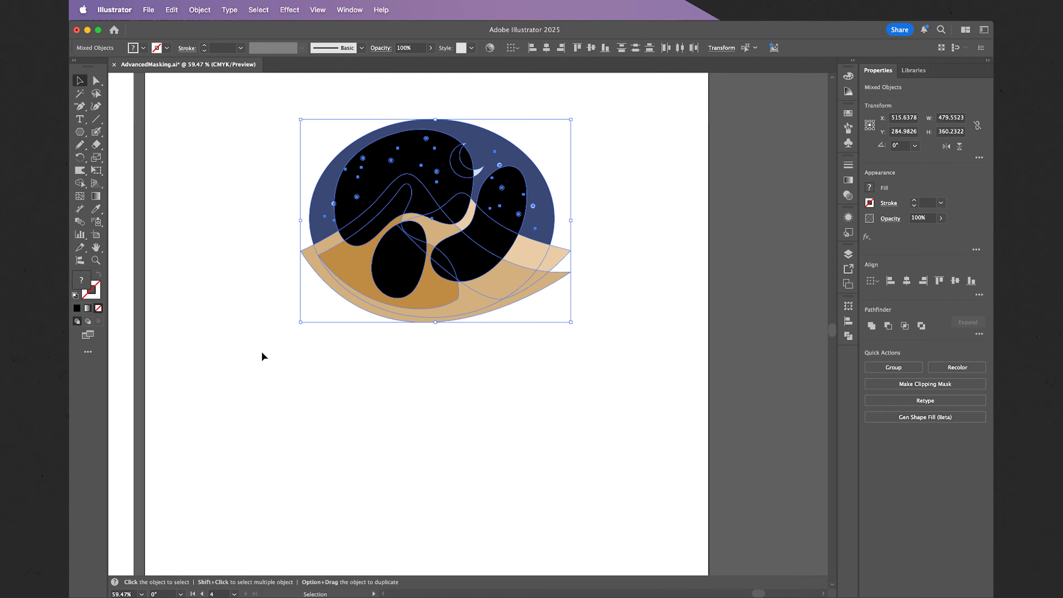
right_click(417, 199)
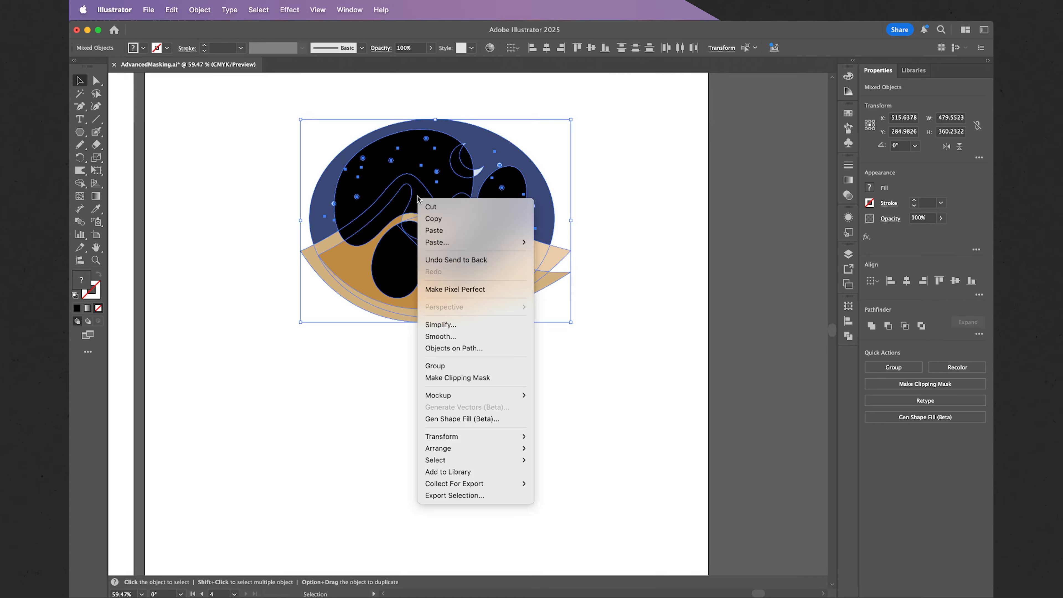
left_click(441, 377)
left_click(507, 367)
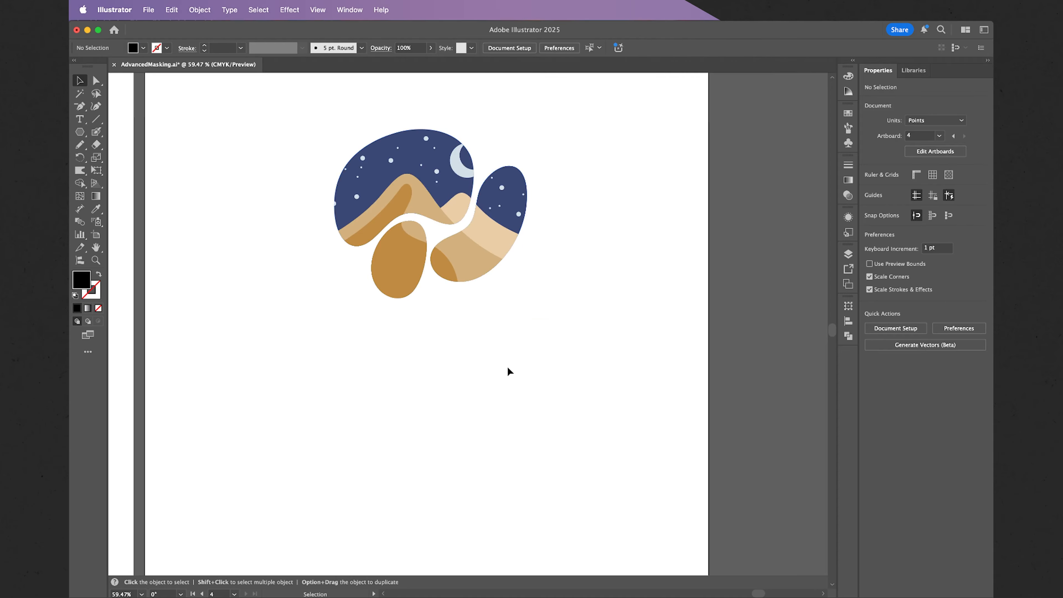
Isolate the clip group, shift the dune scene inside it to about X 506 pt, Y 294 pt, and exit isolation mode.
double_click(470, 260)
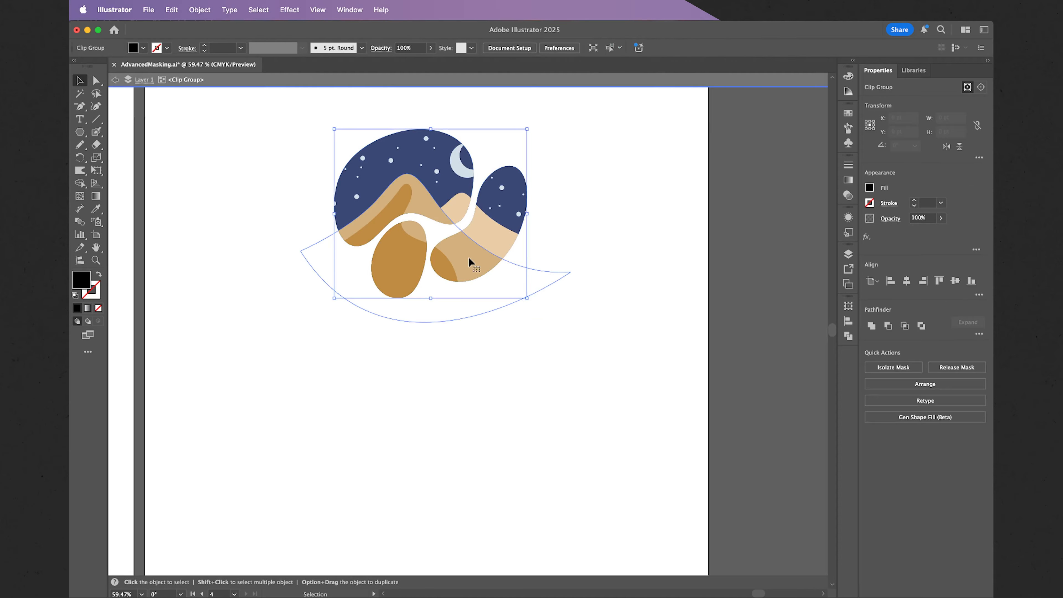
mouse_move(481, 252)
left_mouse_down()
mouse_move(465, 255)
mouse_move(477, 258)
left_mouse_up()
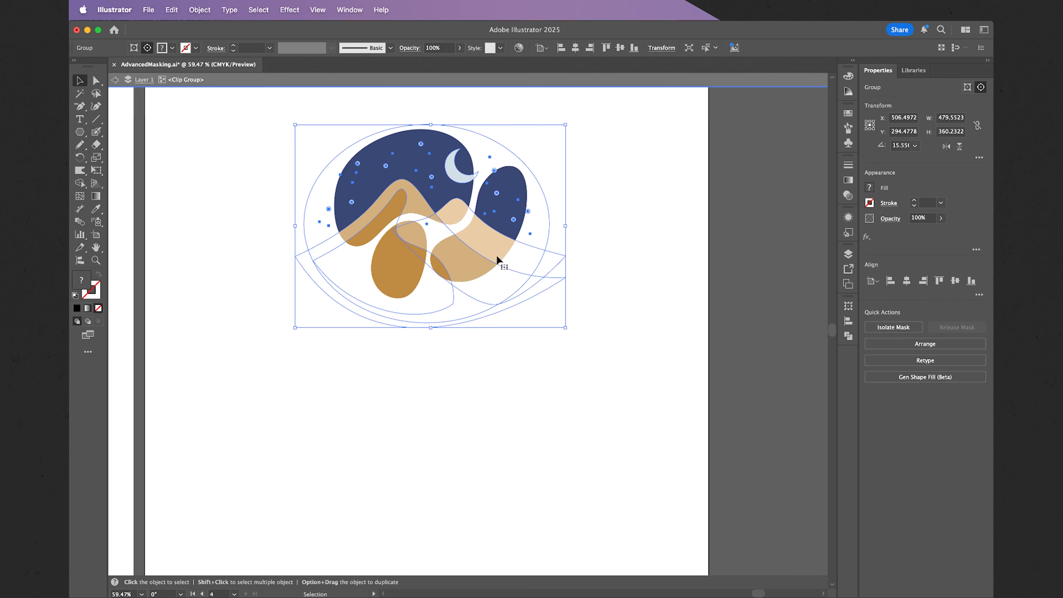
double_click(651, 250)
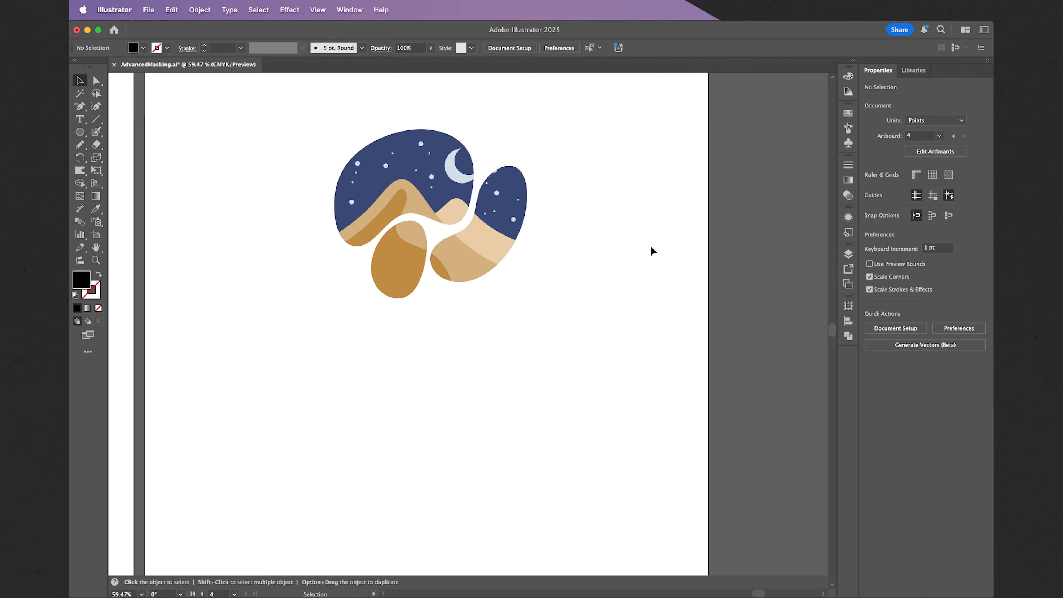